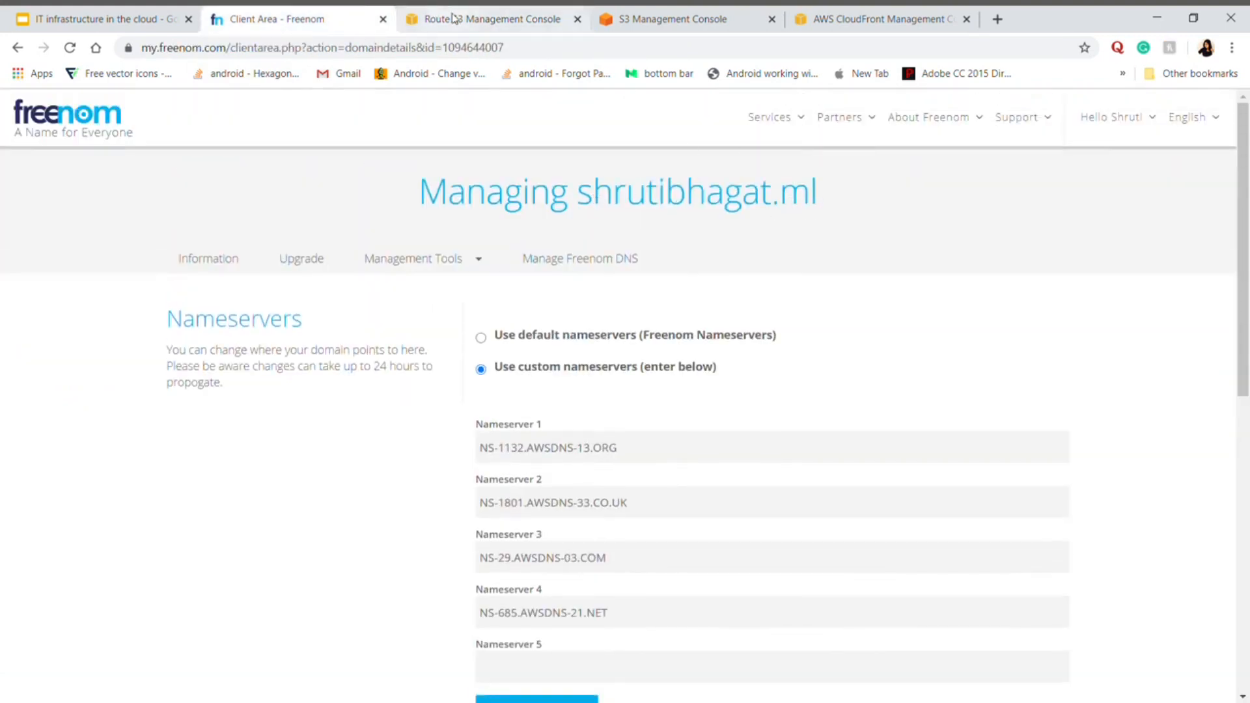
# - Compare the custom nameservers set for the domain in Freenom with the NS record values in the Route 53 hosted zone
pyautogui.click(454, 18)
pyautogui.hscroll(-1, 266, 383)
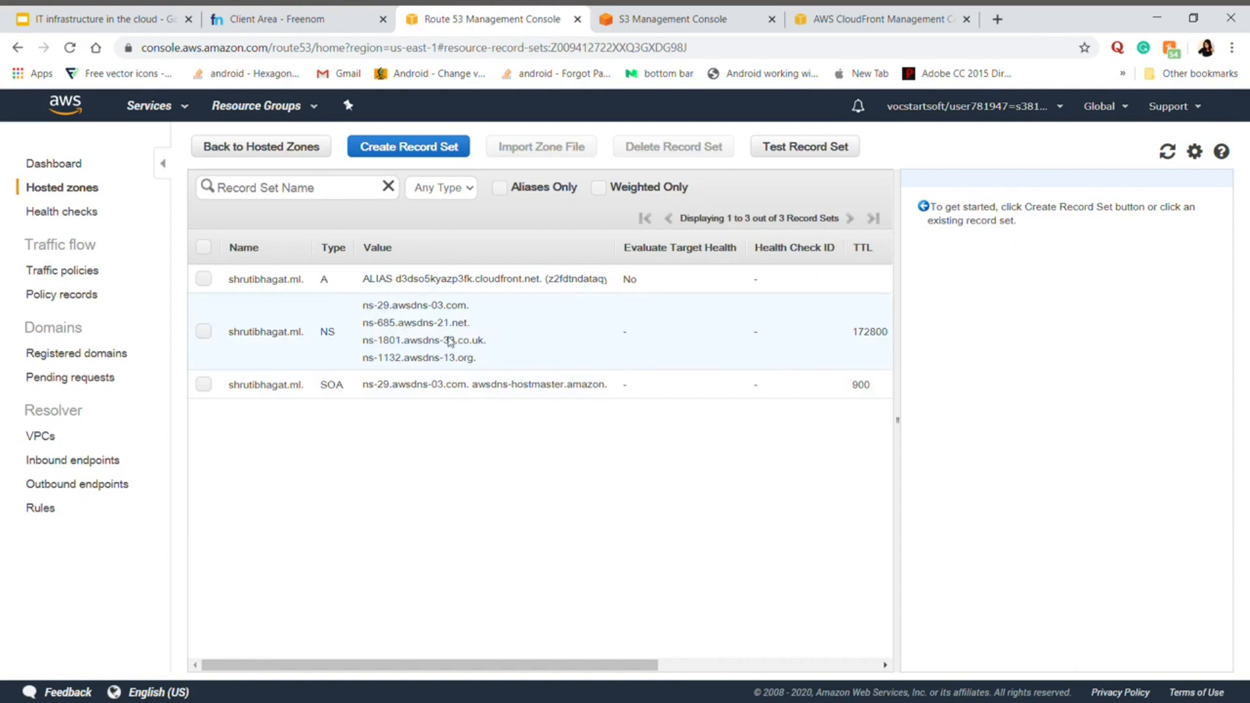
pyautogui.click(306, 20)
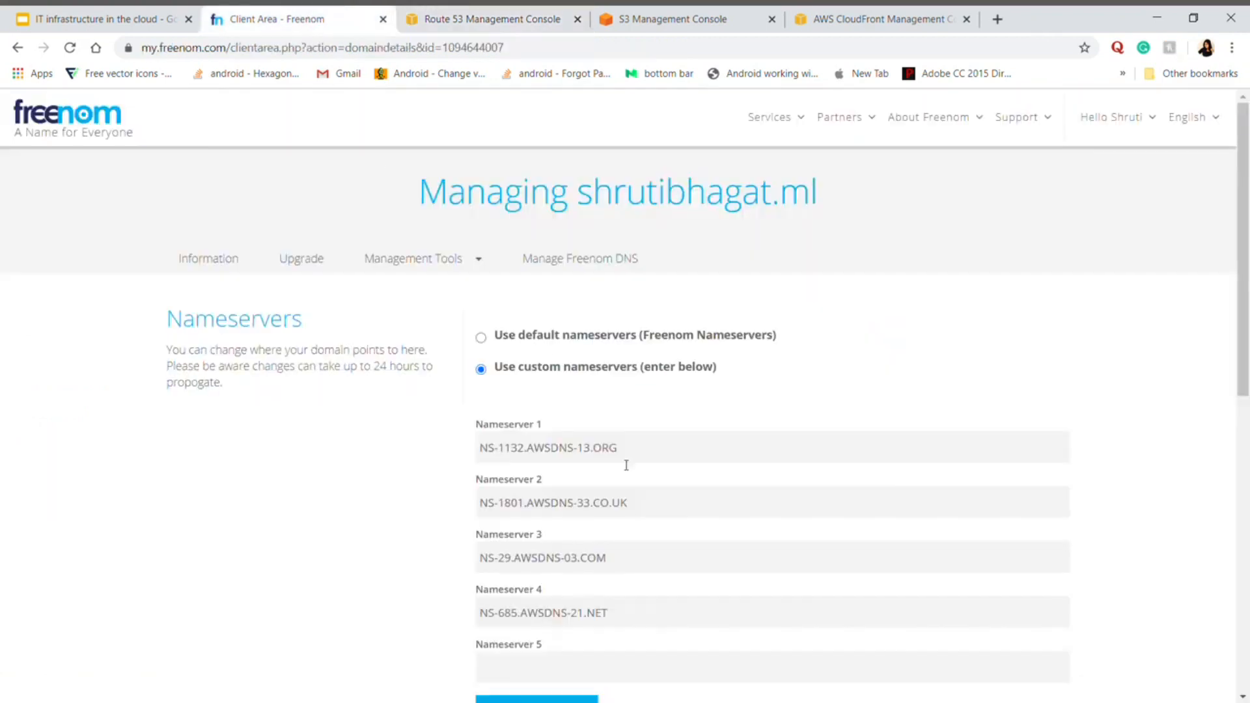
pyautogui.scroll(-3, 612, 449)
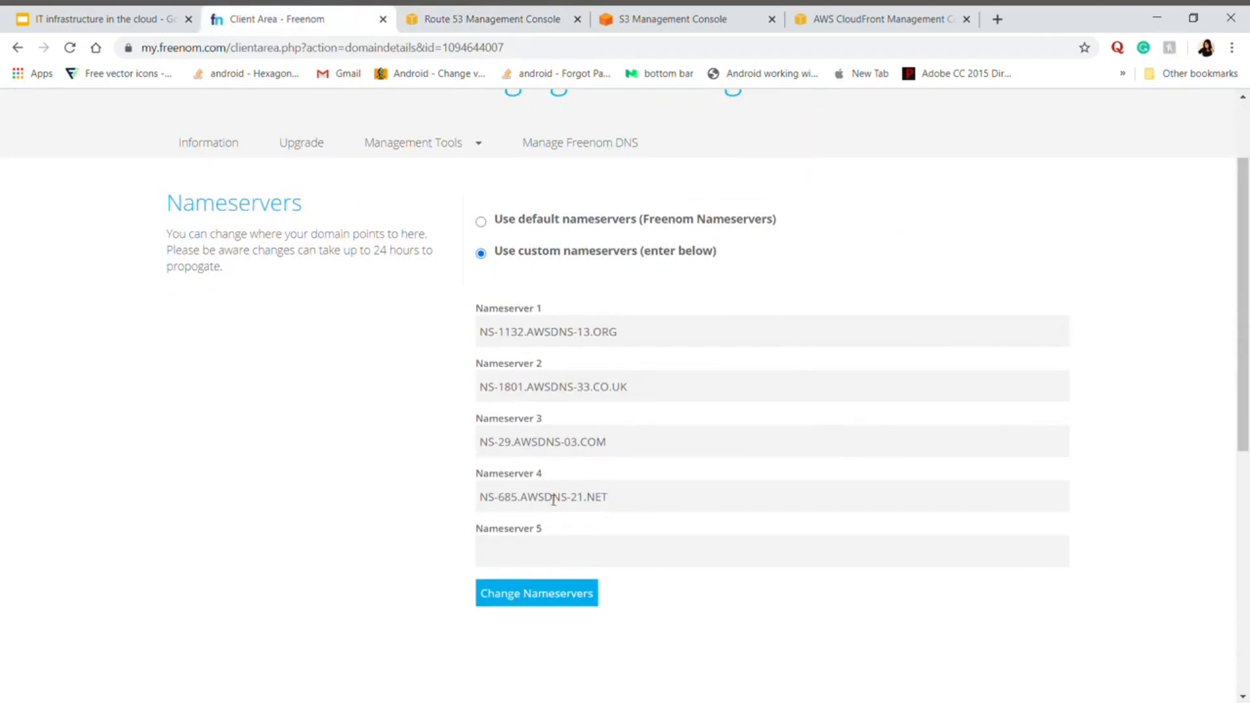
pyautogui.click(510, 28)
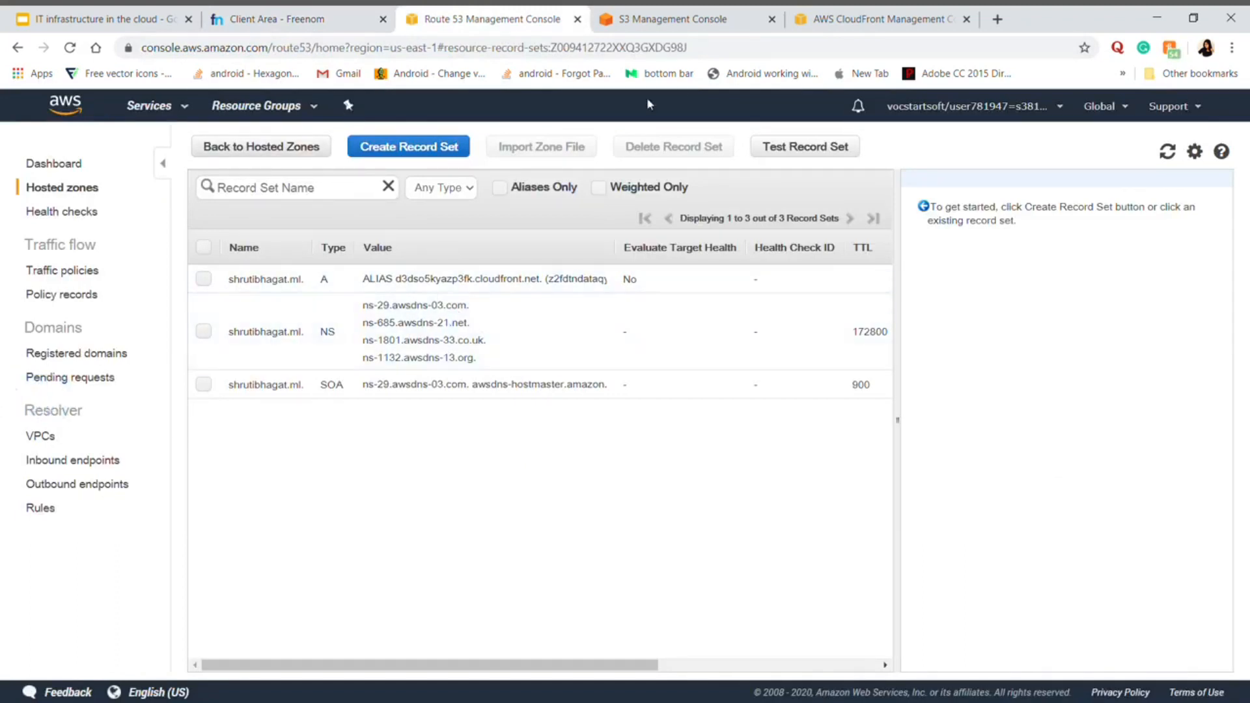
# - Switch to the S3 console, open the public bucket named after the domain, and review its website files and folders
pyautogui.click(666, 20)
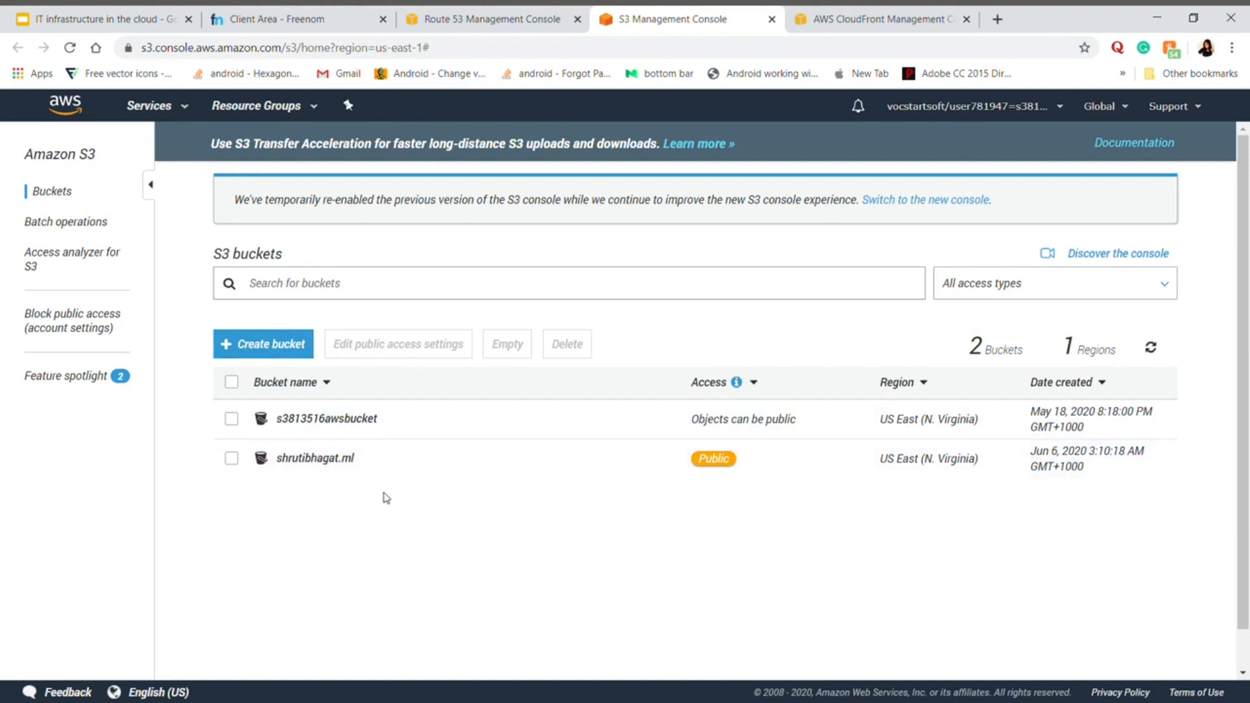
pyautogui.click(316, 459)
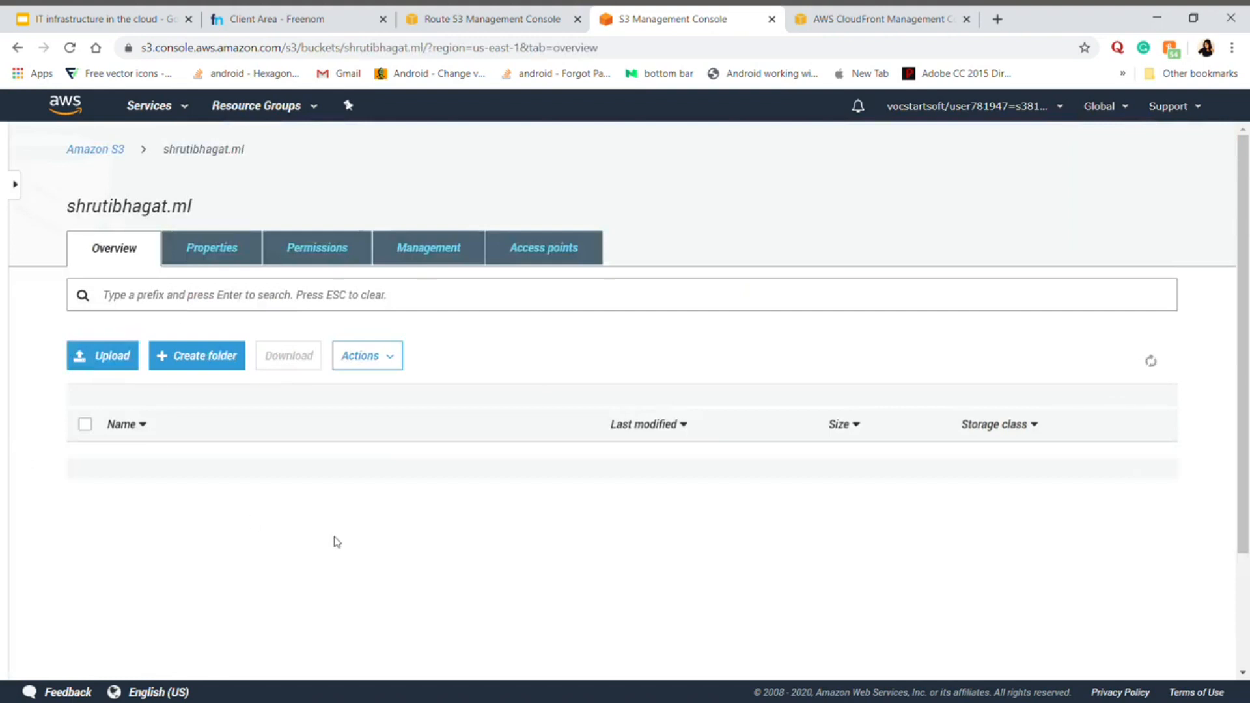
pyautogui.scroll(-2, 358, 546)
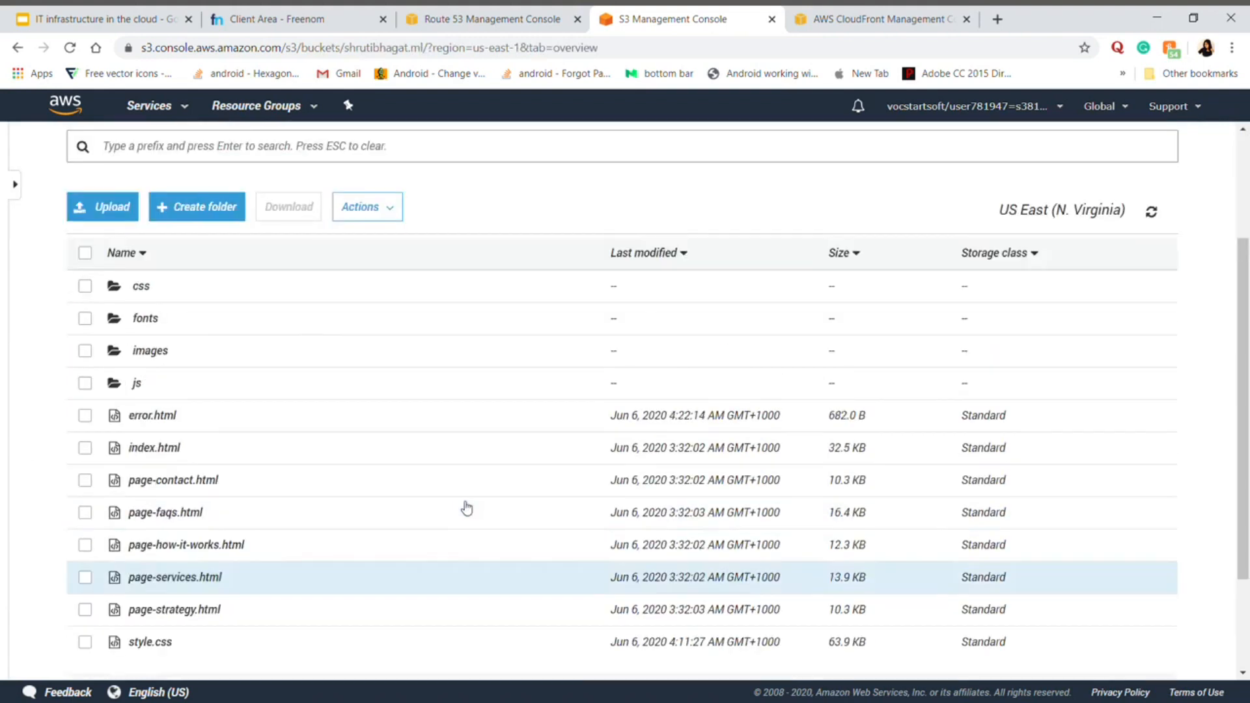
pyautogui.scroll(2, 268, 265)
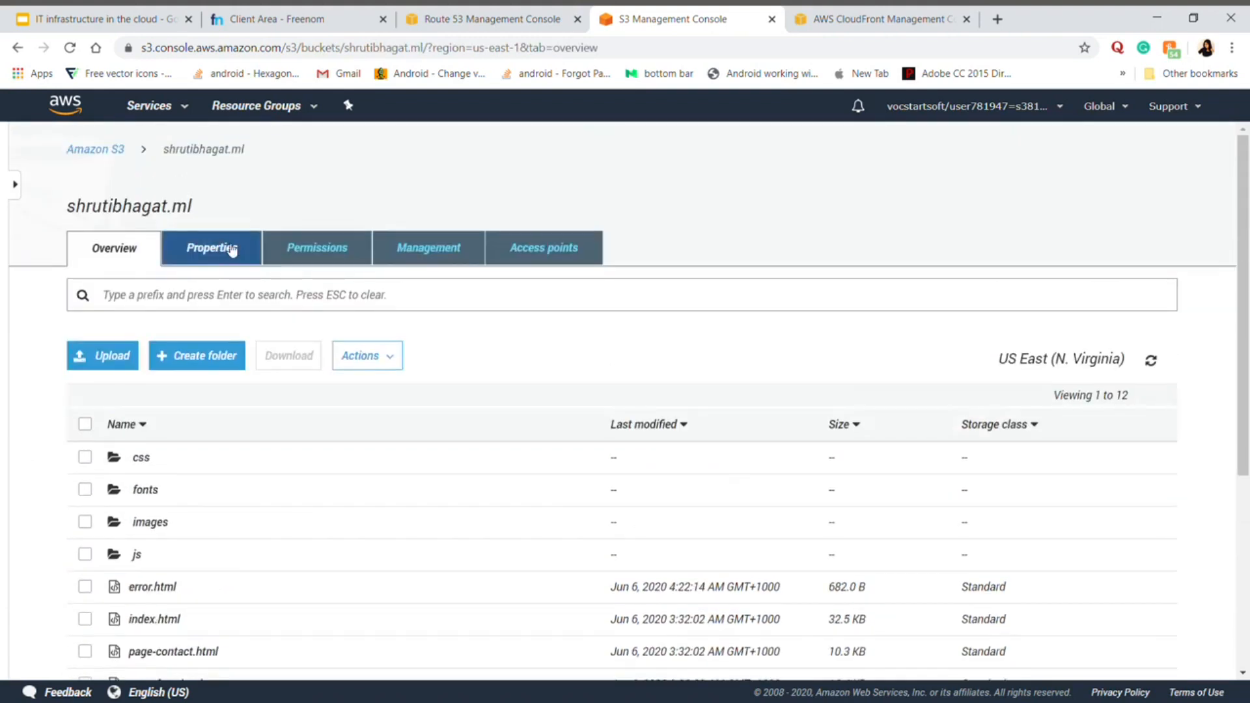
# - Review the bucket's permissions, covering the block public access settings and the resource named in the bucket policy
pyautogui.click(231, 250)
pyautogui.click(330, 250)
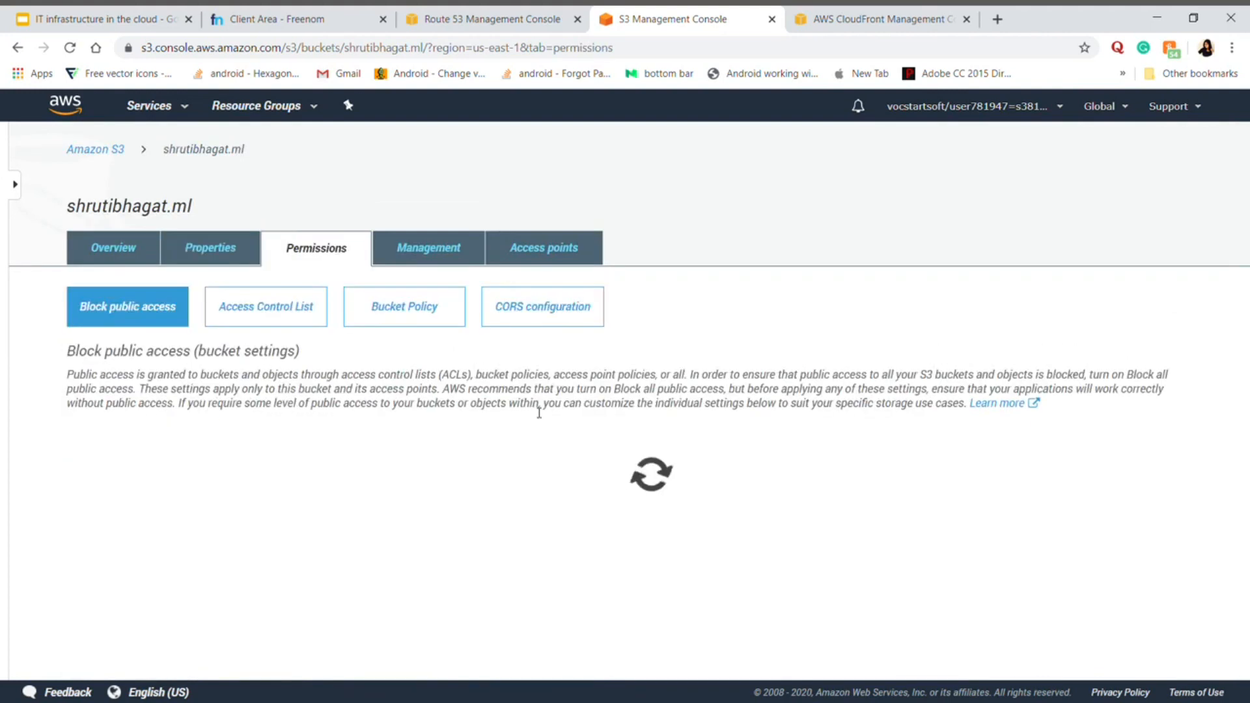
pyautogui.scroll(-1, 367, 553)
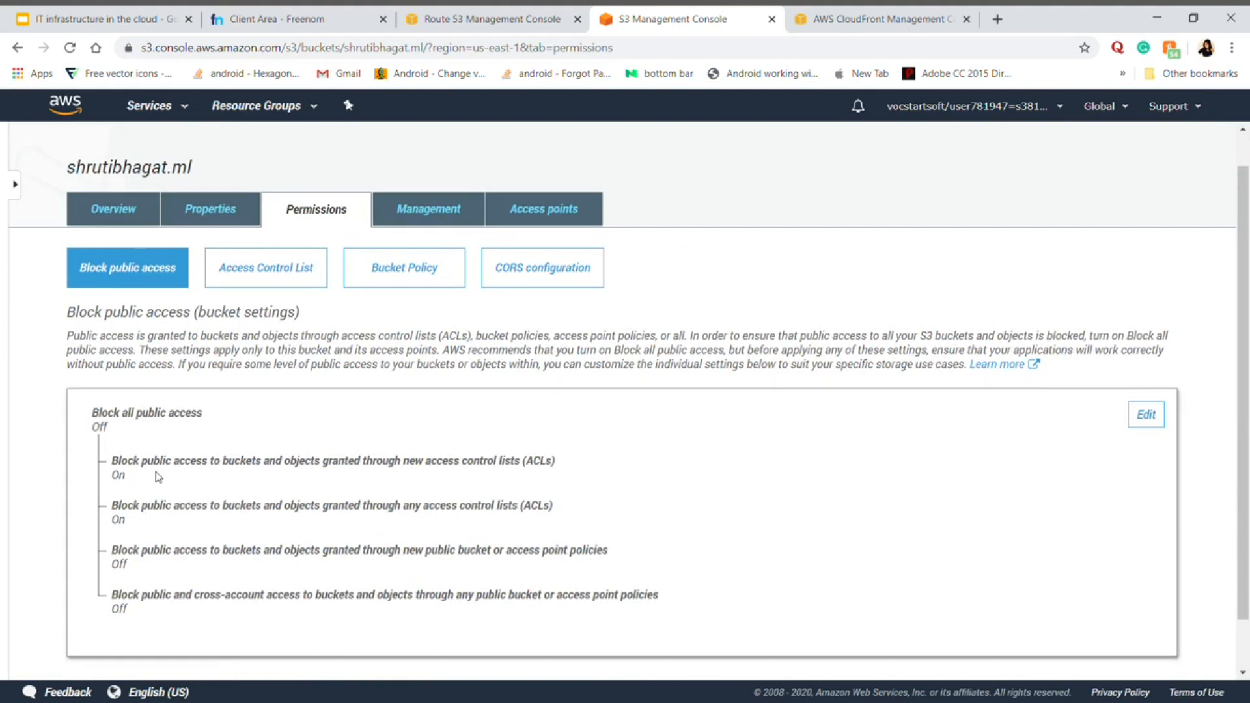
pyautogui.click(410, 276)
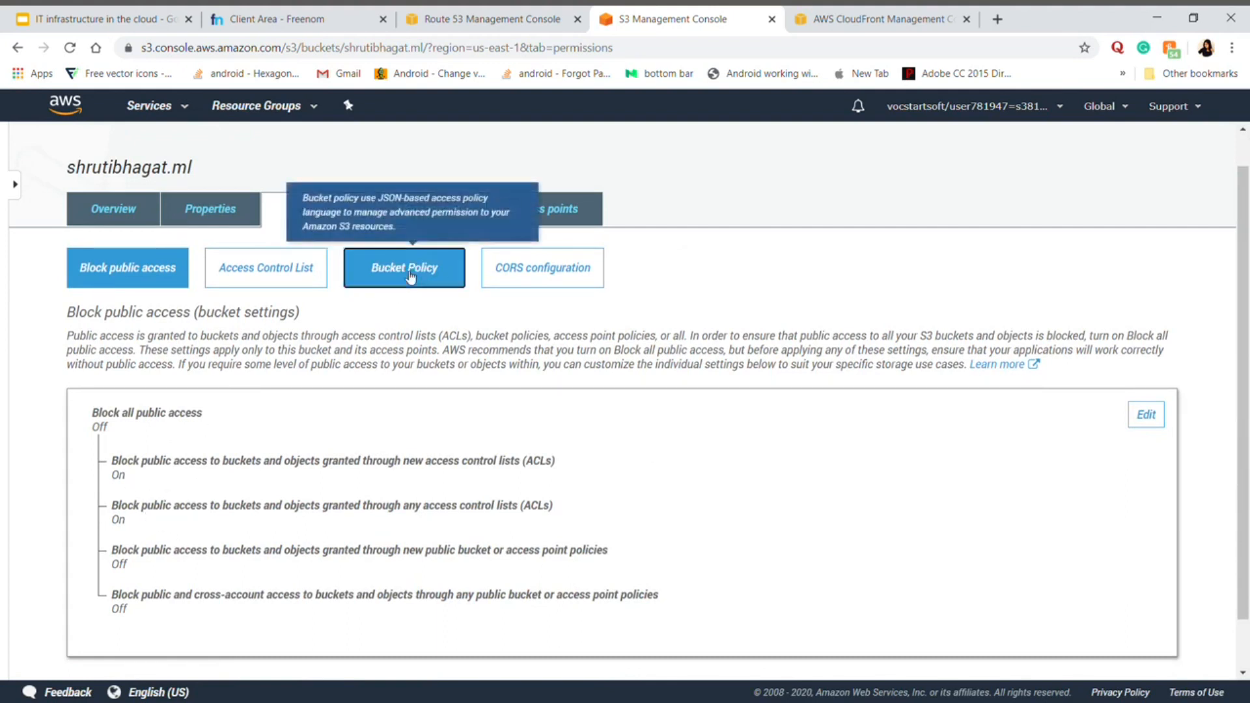
pyautogui.scroll(-2, 515, 496)
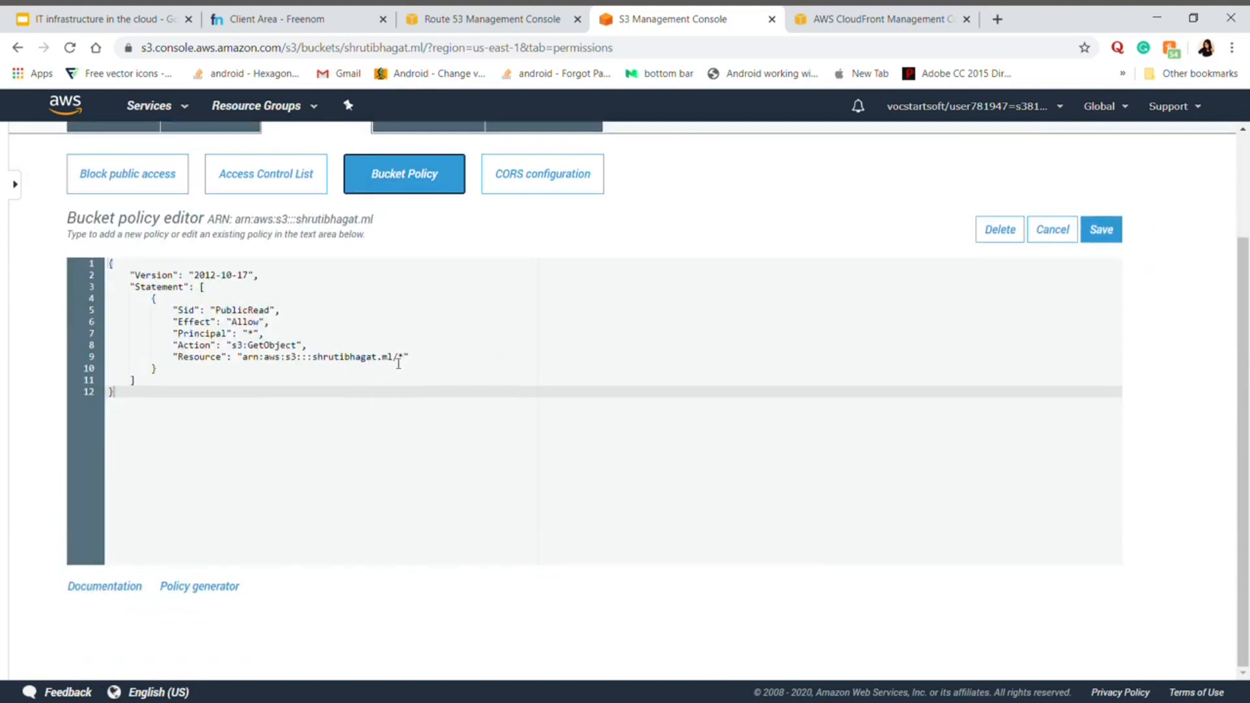
pyautogui.moveTo(393, 357); pyautogui.dragTo(320, 362)
pyautogui.click(414, 409)
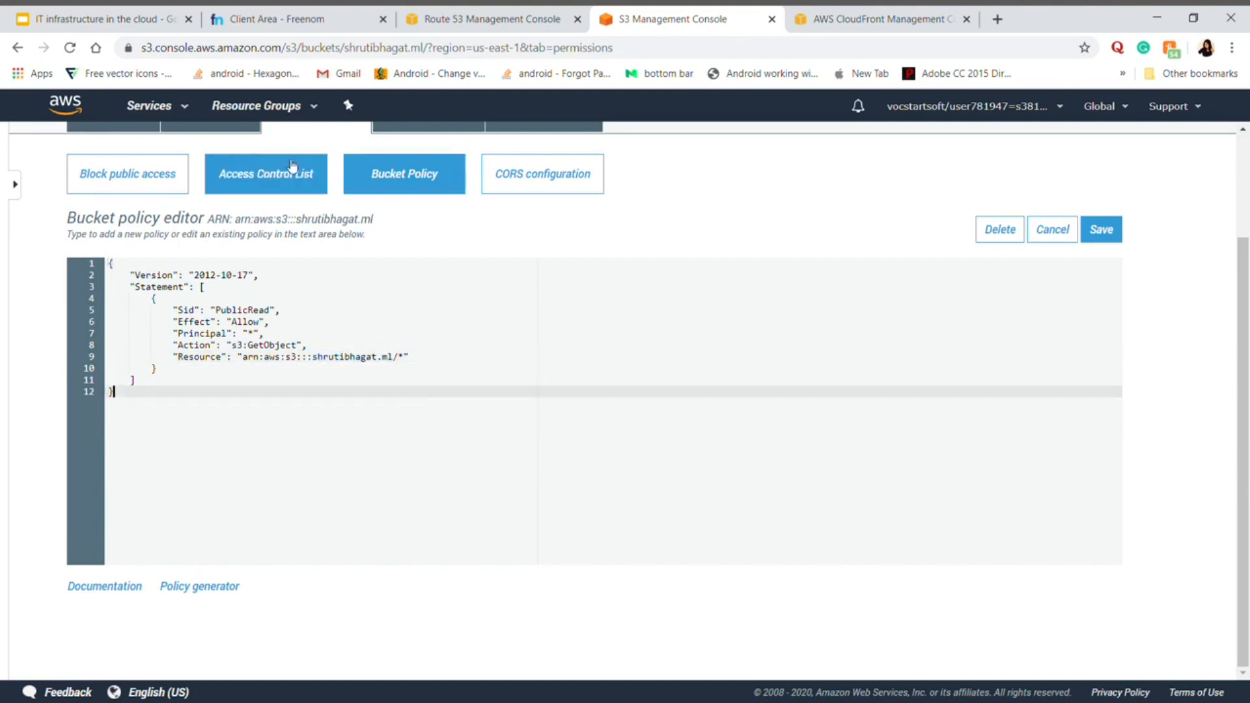
# - Examine the bucket's static website hosting settings in its properties, including the endpoint, index document and error document
pyautogui.scroll(3, 336, 248)
pyautogui.click(225, 253)
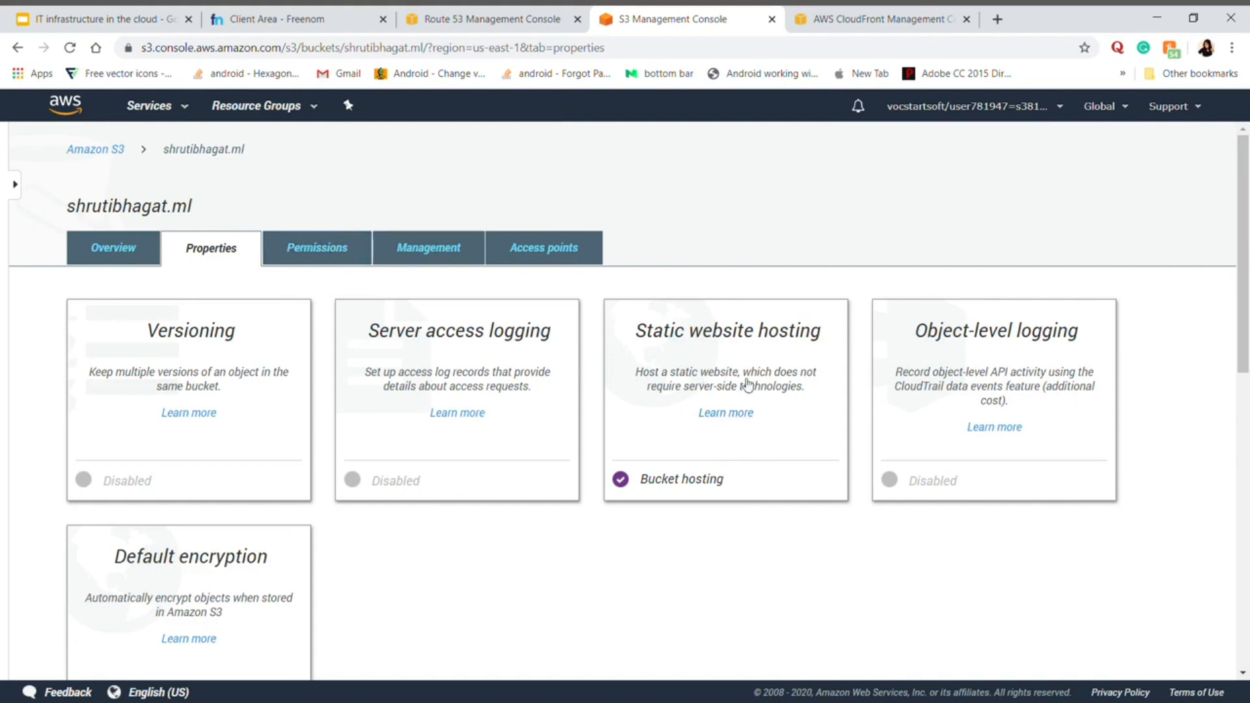
pyautogui.click(711, 372)
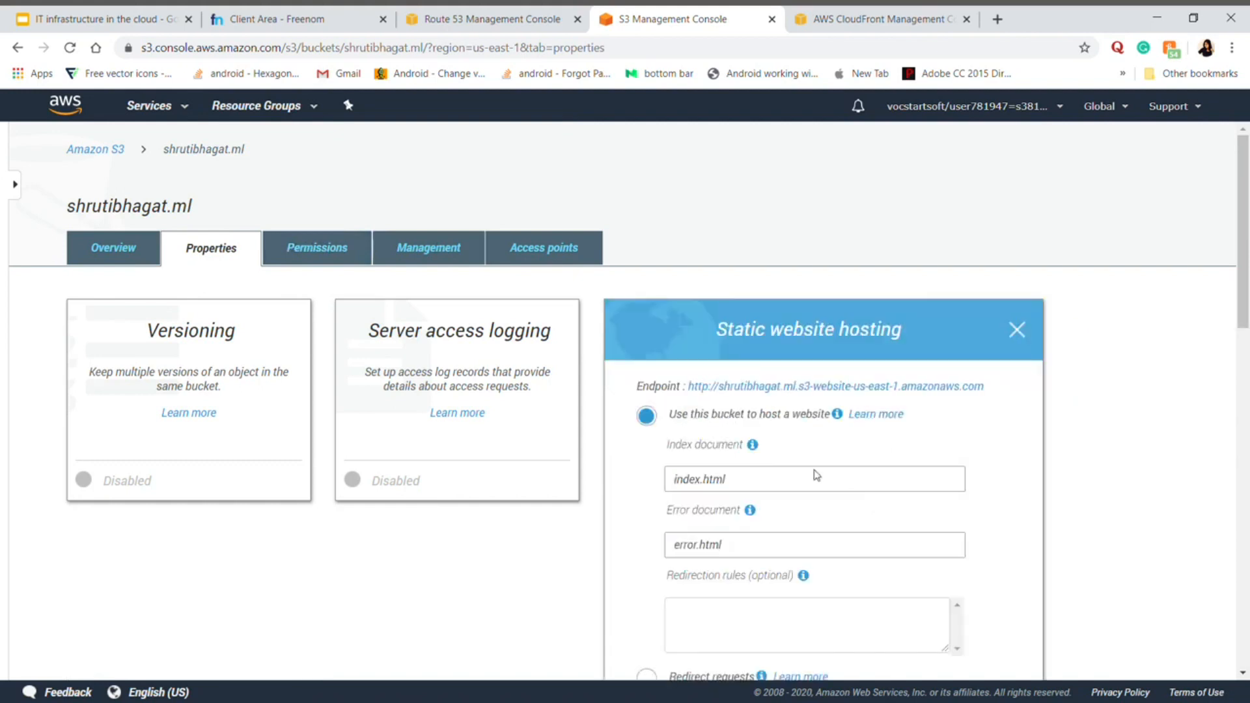
pyautogui.scroll(-2, 815, 474)
pyautogui.click(757, 377)
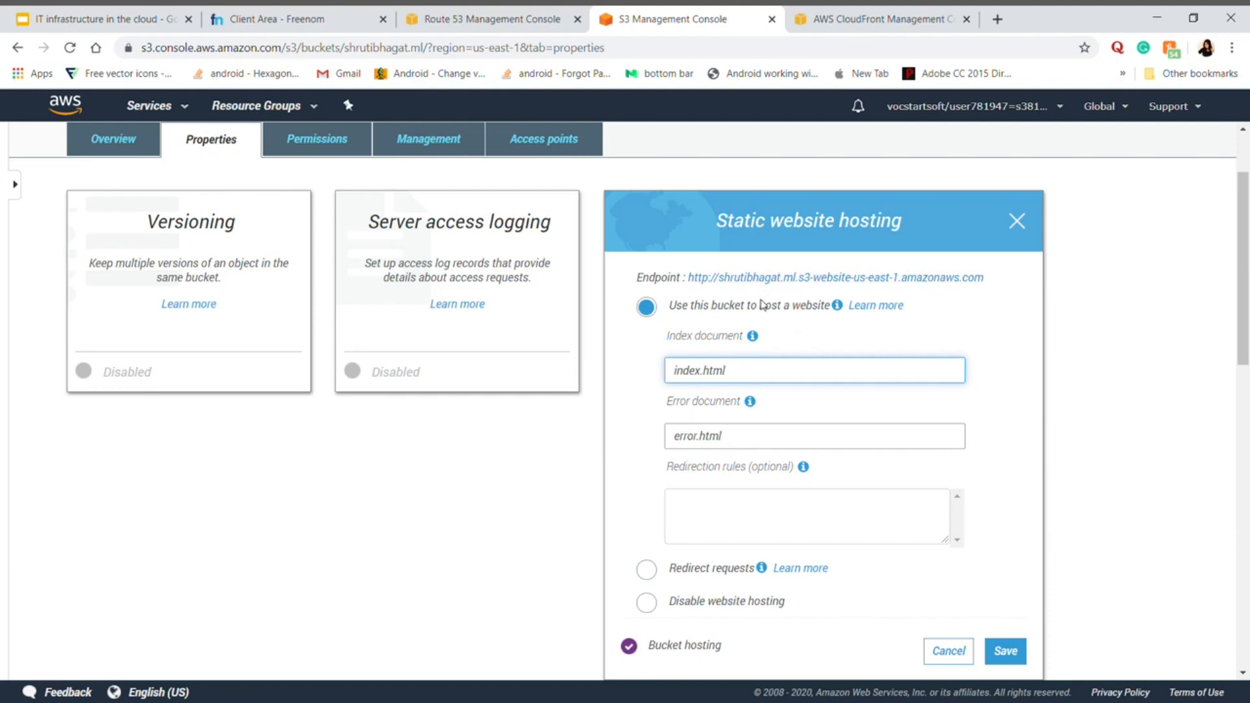
pyautogui.scroll(2, 762, 305)
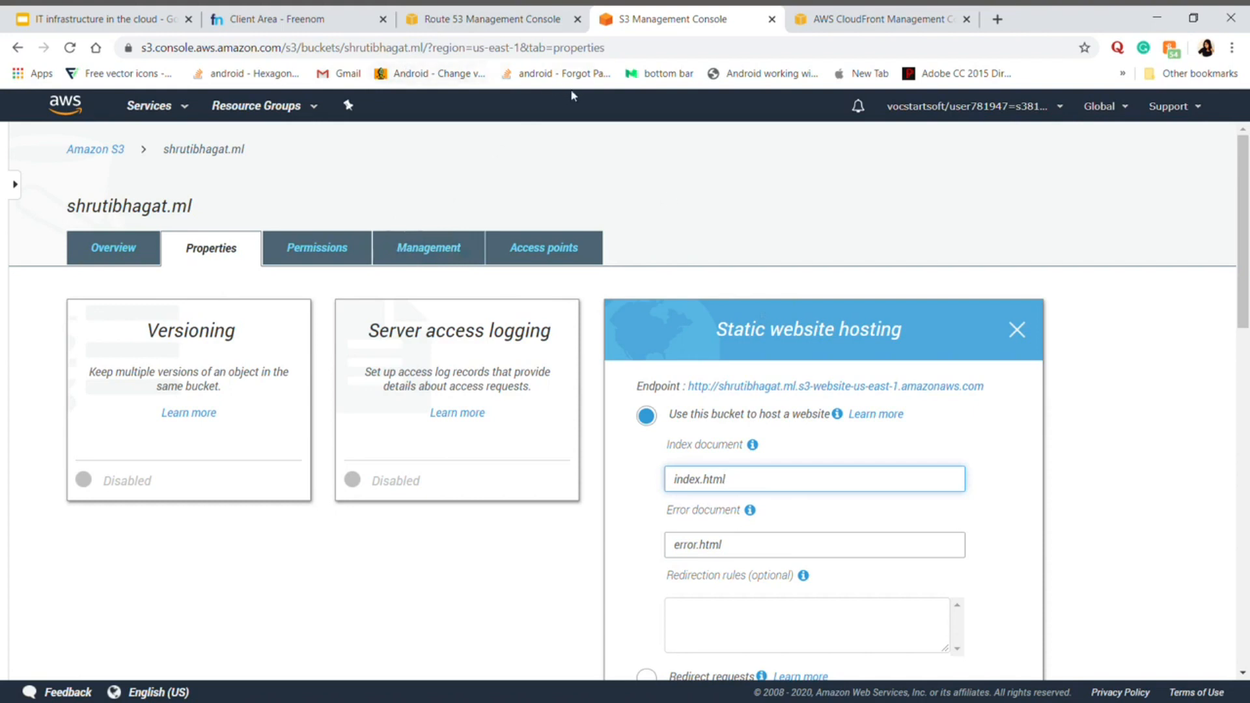
# - Switch to the CloudFront console and open the general details of the existing web distribution
pyautogui.click(848, 26)
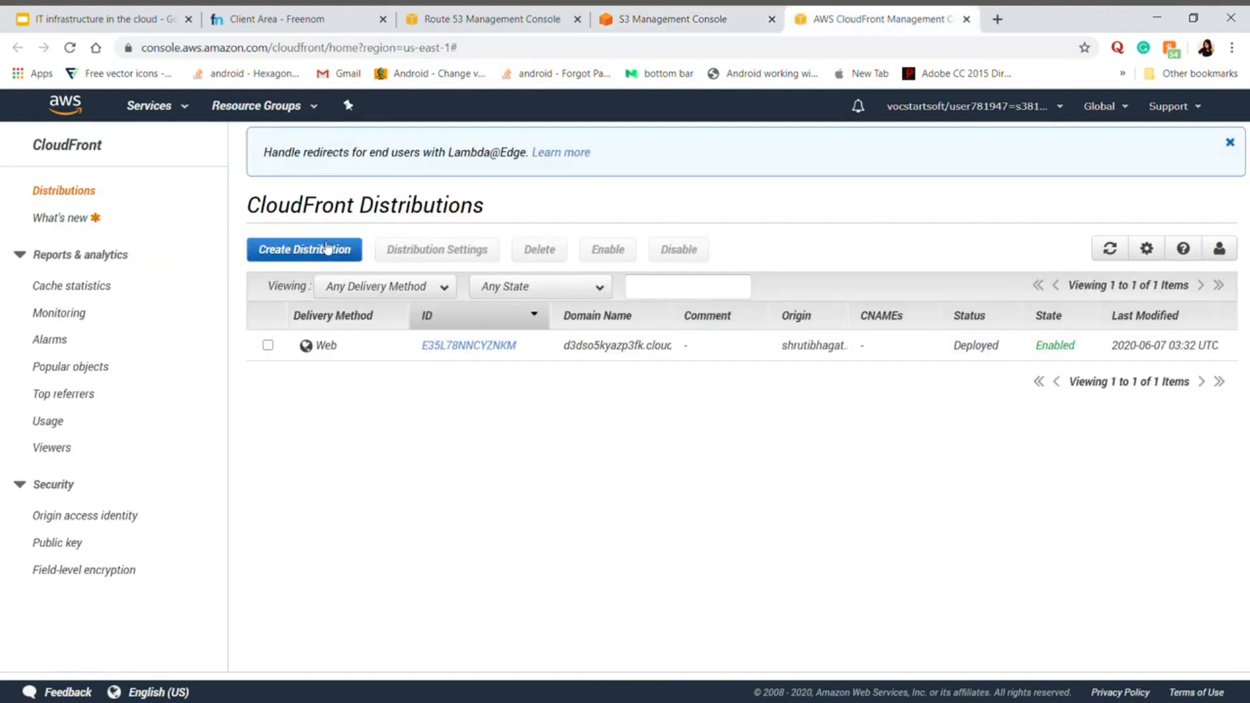
pyautogui.click(455, 349)
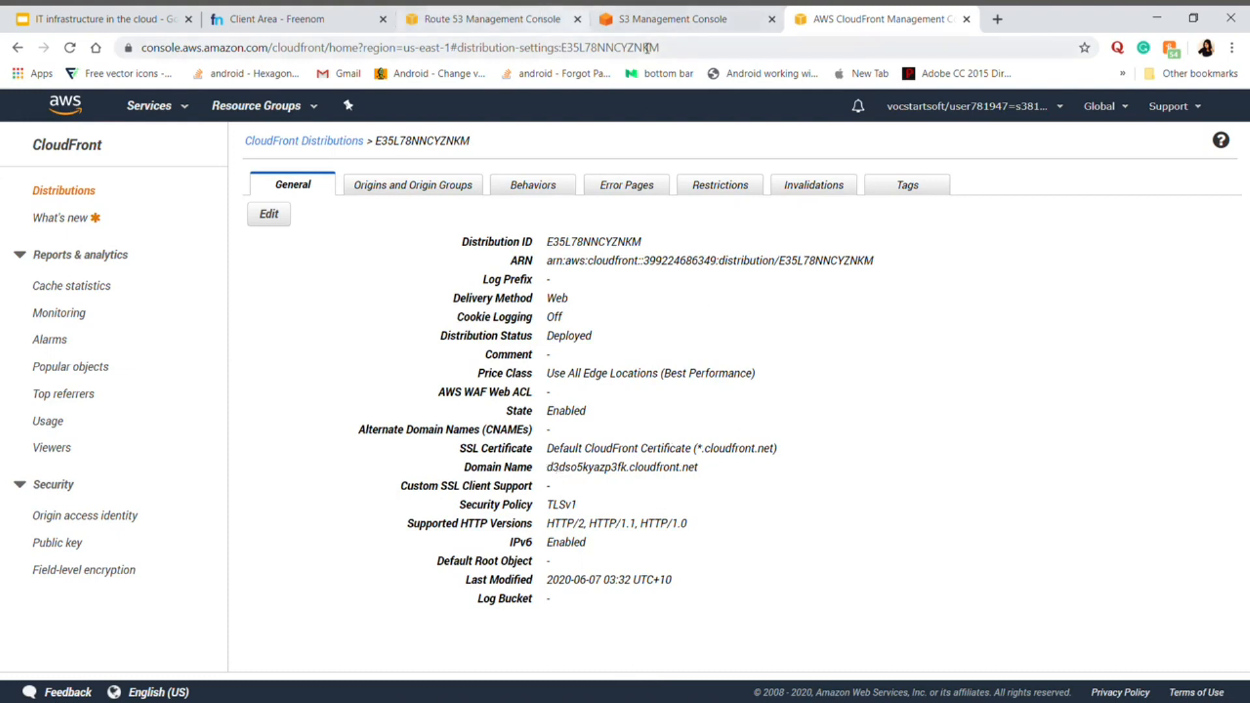
# - Switch to Route 53, start a new A record set with Alias set to Yes, and view the available alias targets
pyautogui.click(475, 22)
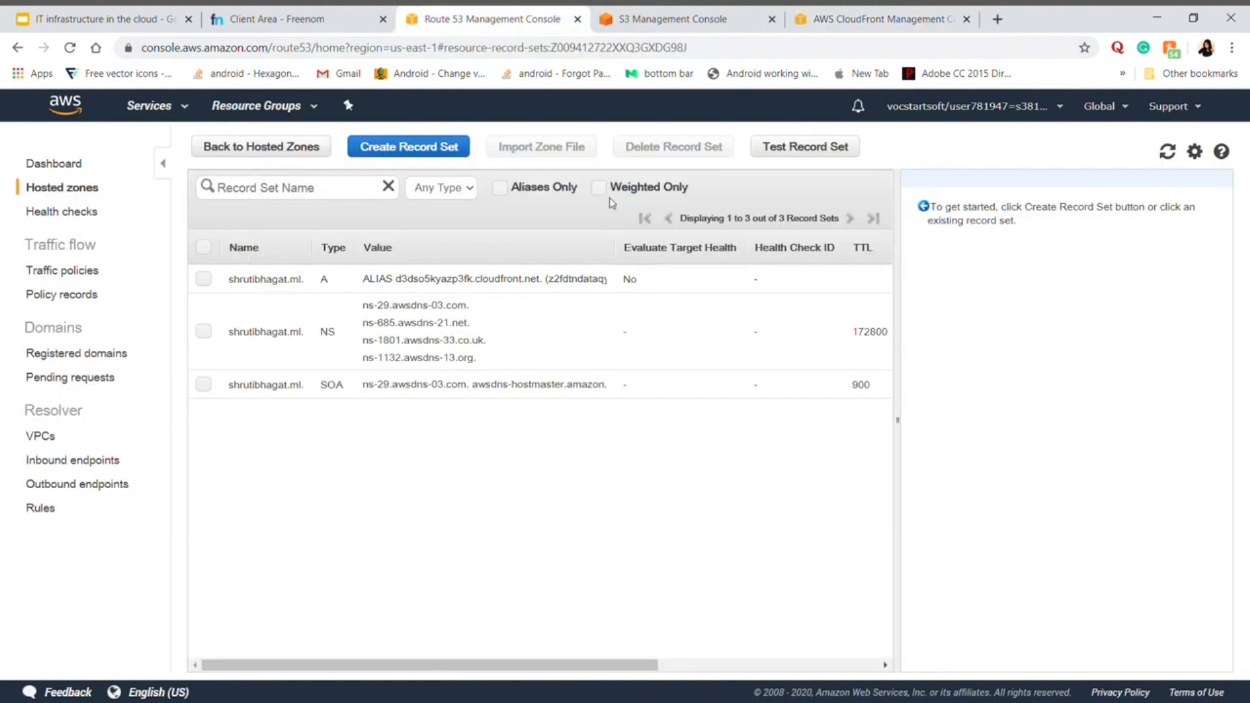
pyautogui.click(409, 147)
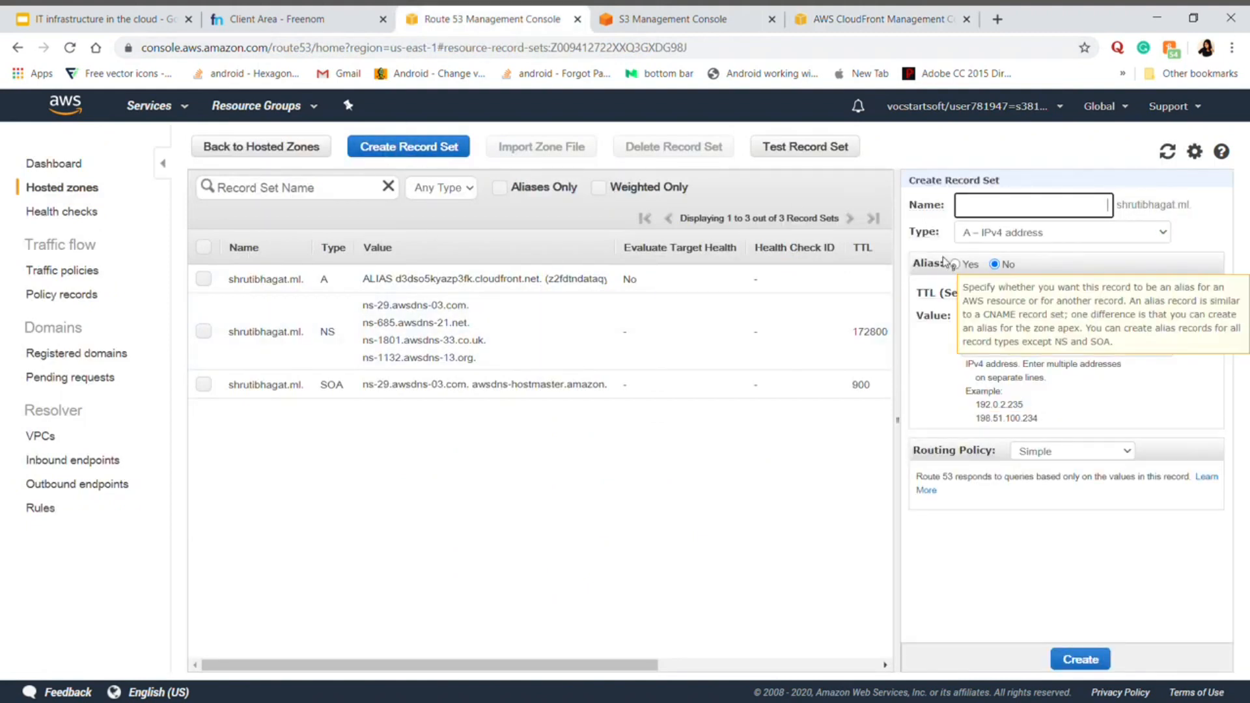
pyautogui.click(955, 264)
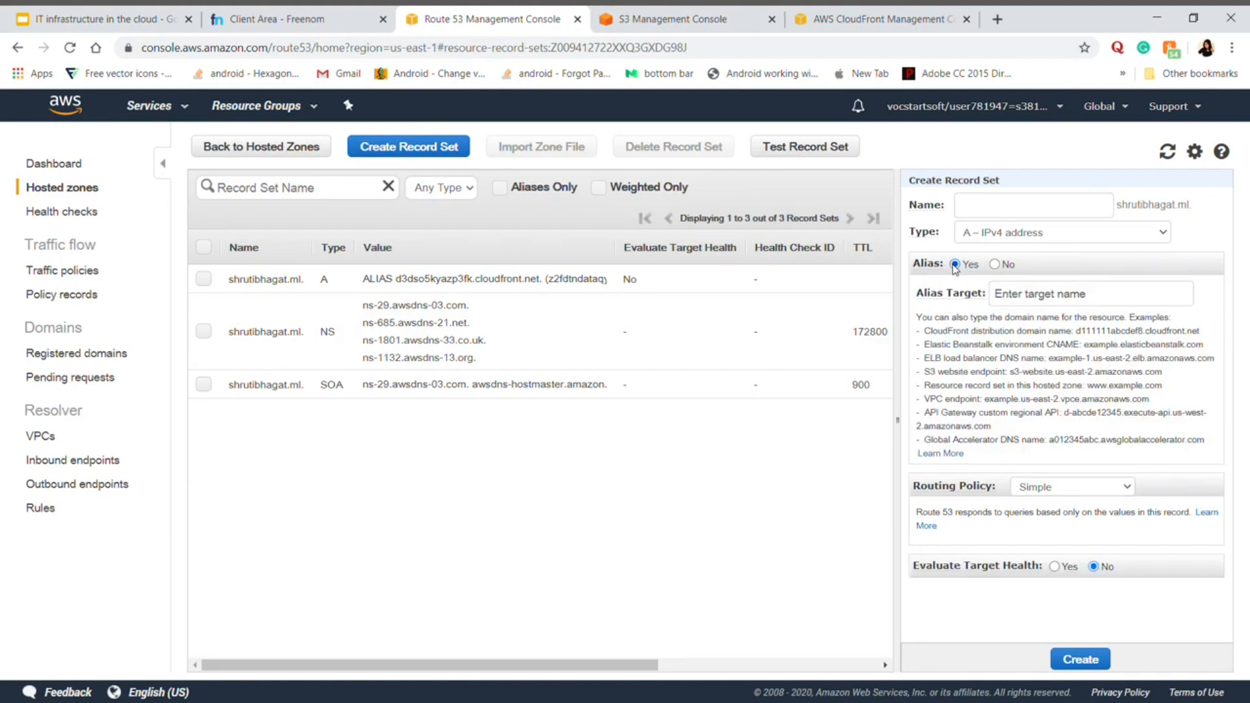
pyautogui.click(1087, 297)
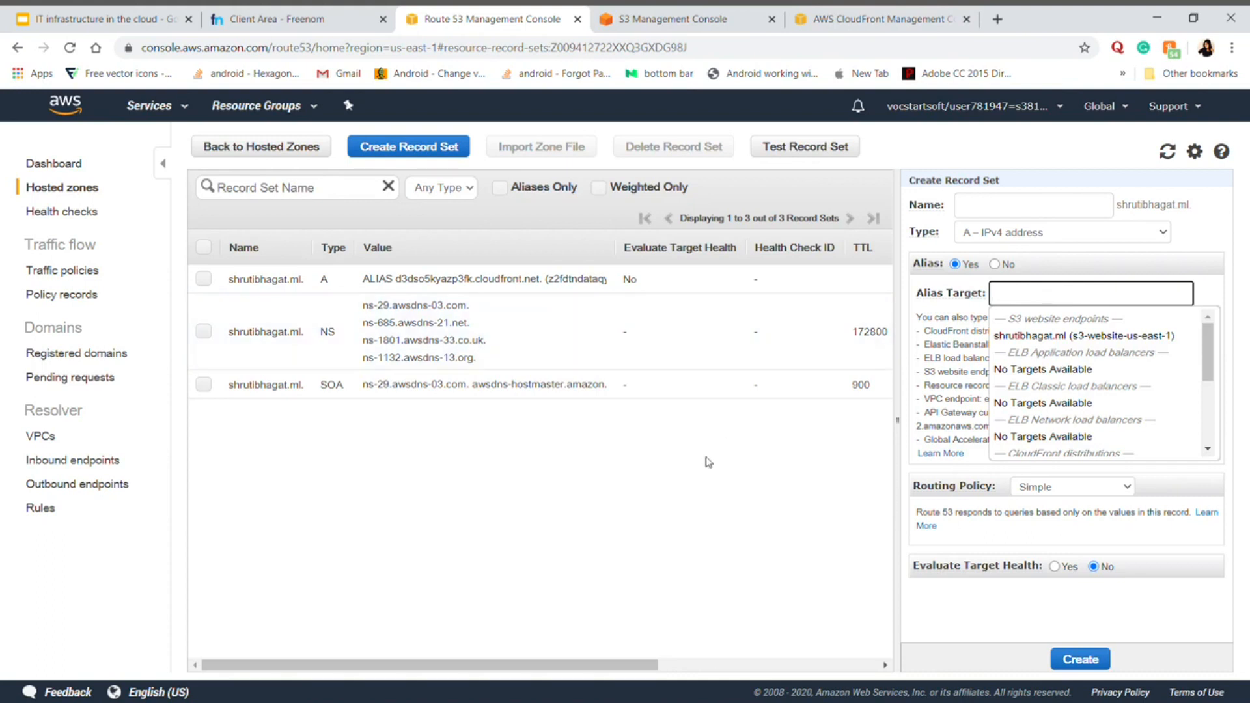
pyautogui.click(686, 497)
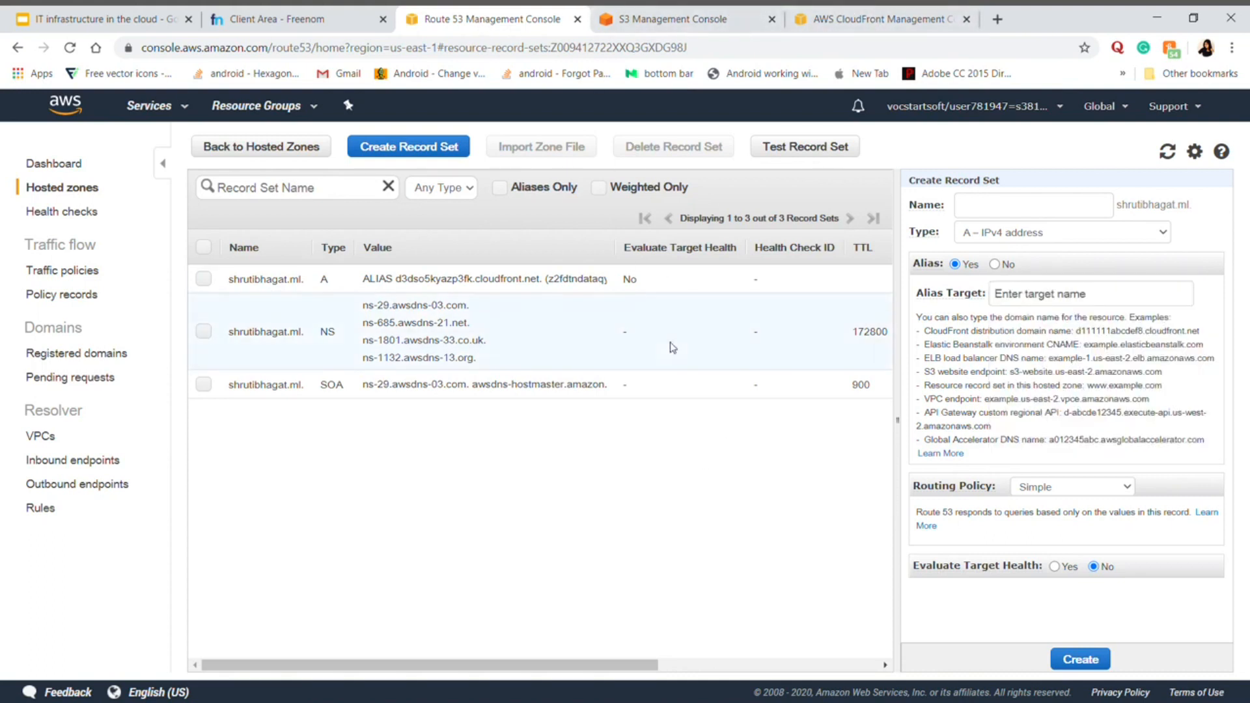
# - Look at the CloudFront creation form for a new web distribution, check the S3 hosting settings, and return to the distributions list
pyautogui.click(842, 23)
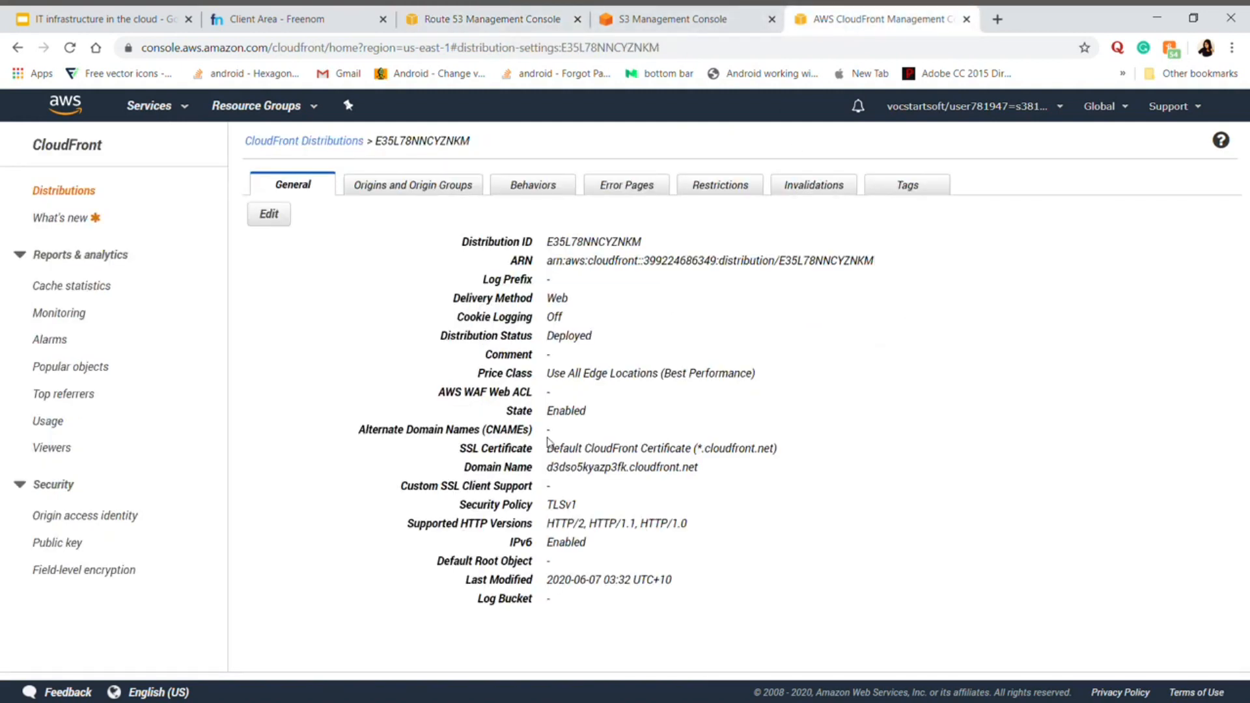
pyautogui.click(300, 148)
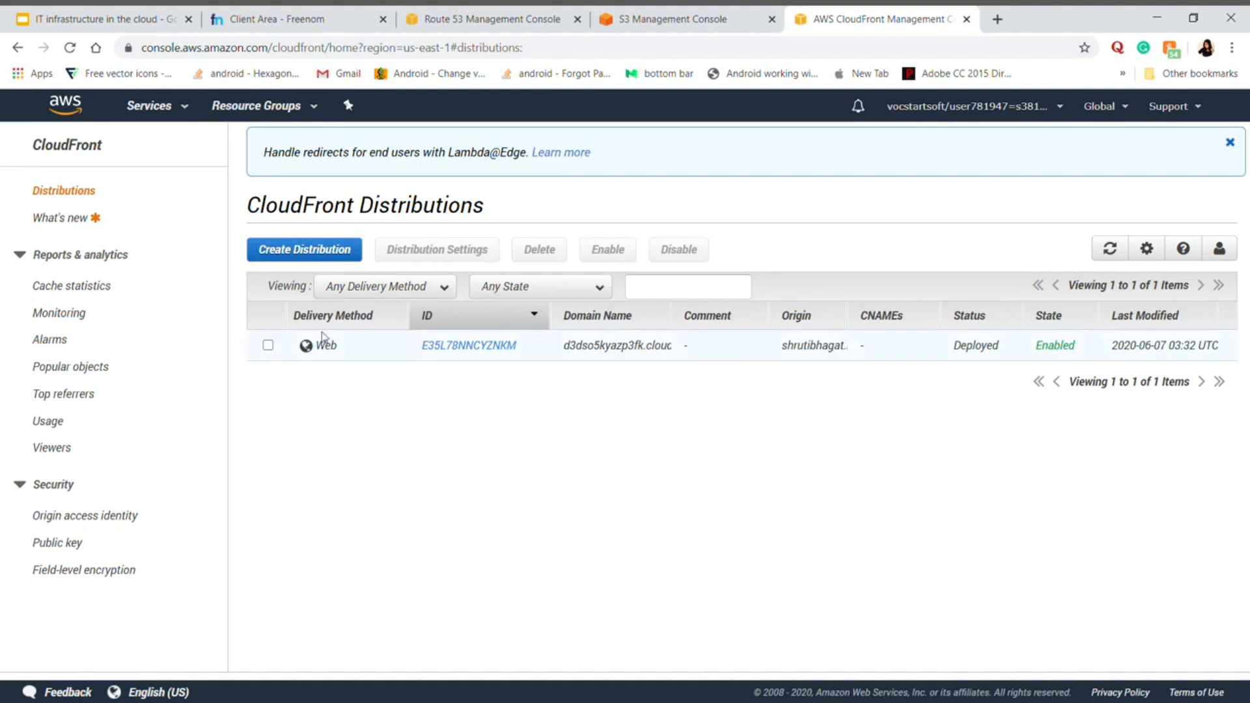
pyautogui.click(308, 252)
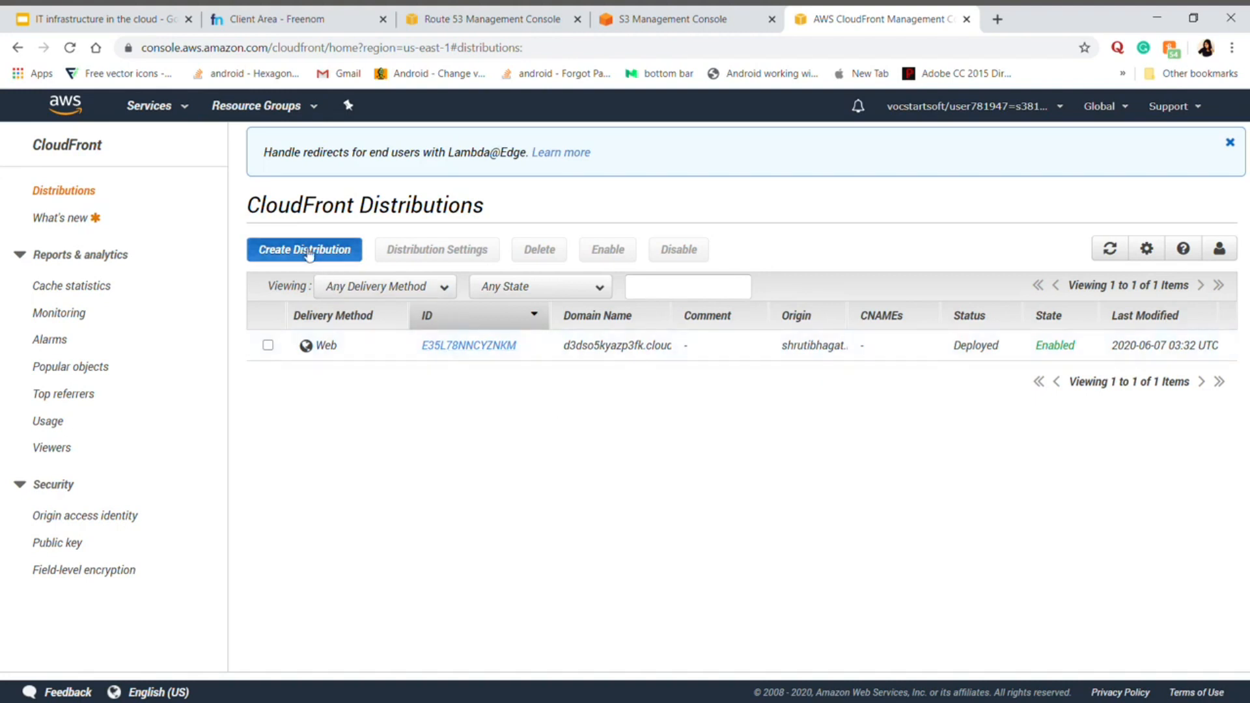
pyautogui.click(286, 343)
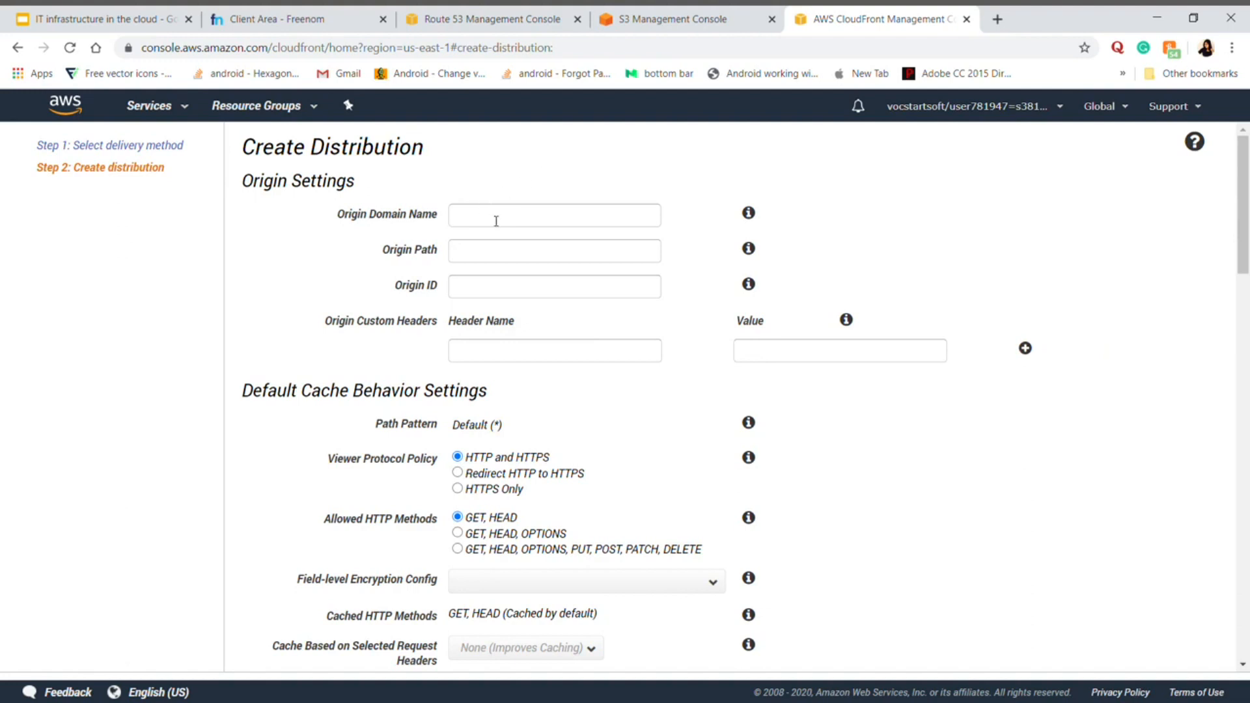
pyautogui.click(655, 20)
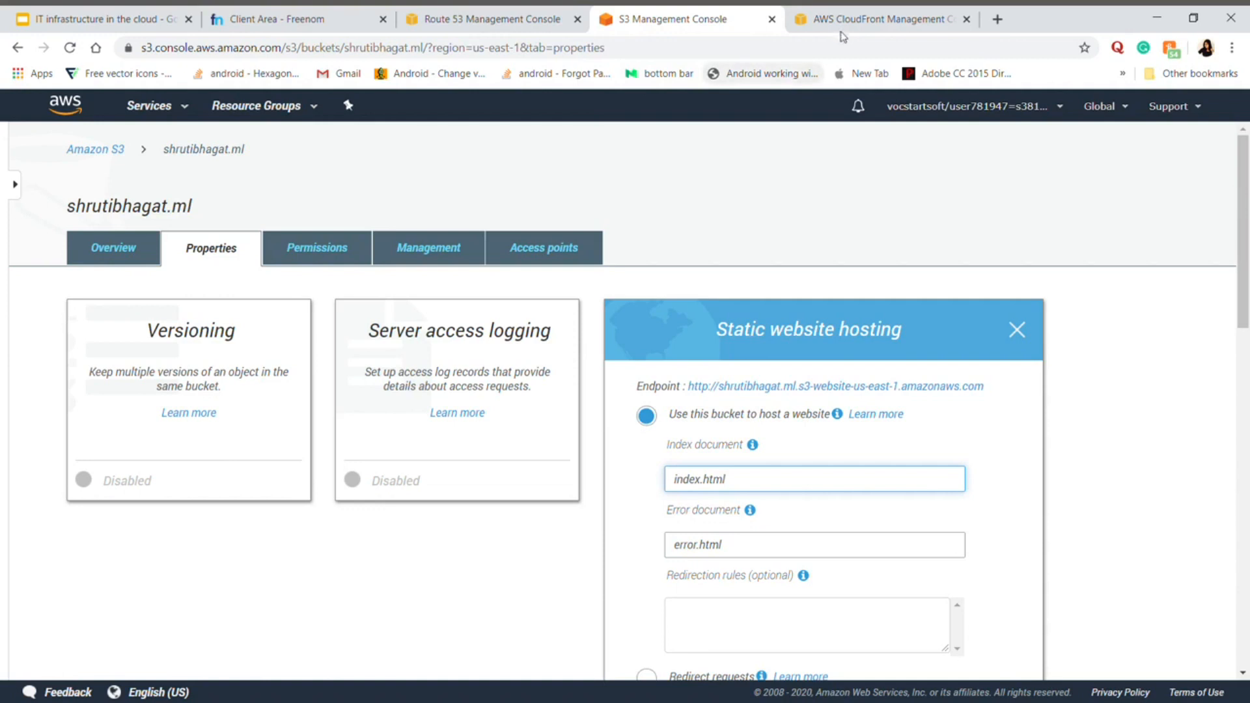
pyautogui.click(863, 20)
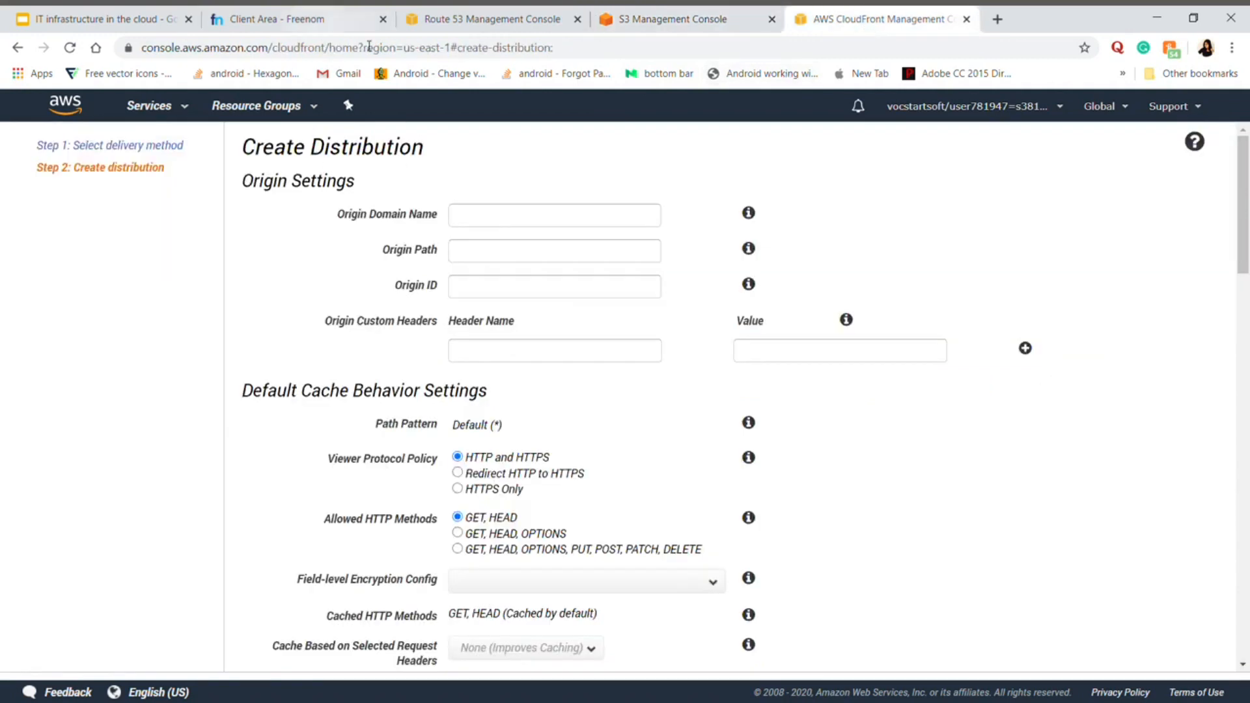
pyautogui.click(17, 47)
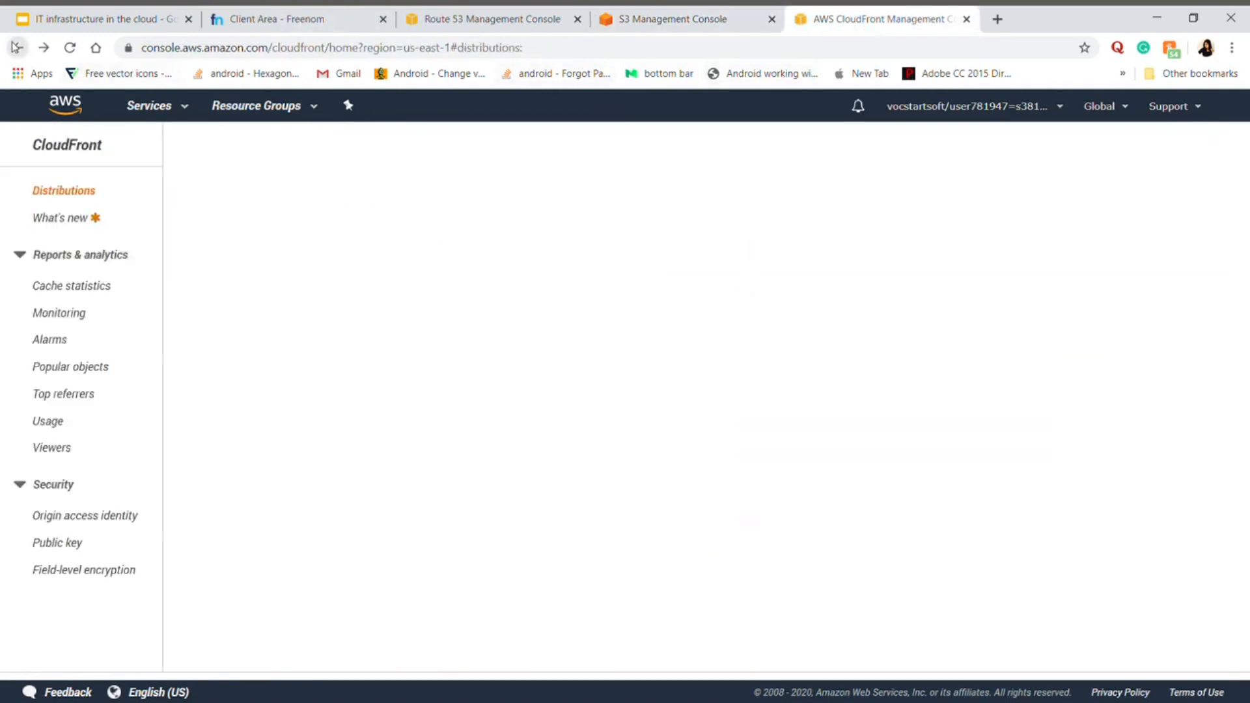
# - Return to the Route 53 hosted zone and open the domain's A record to check its alias target
pyautogui.click(681, 18)
pyautogui.click(527, 23)
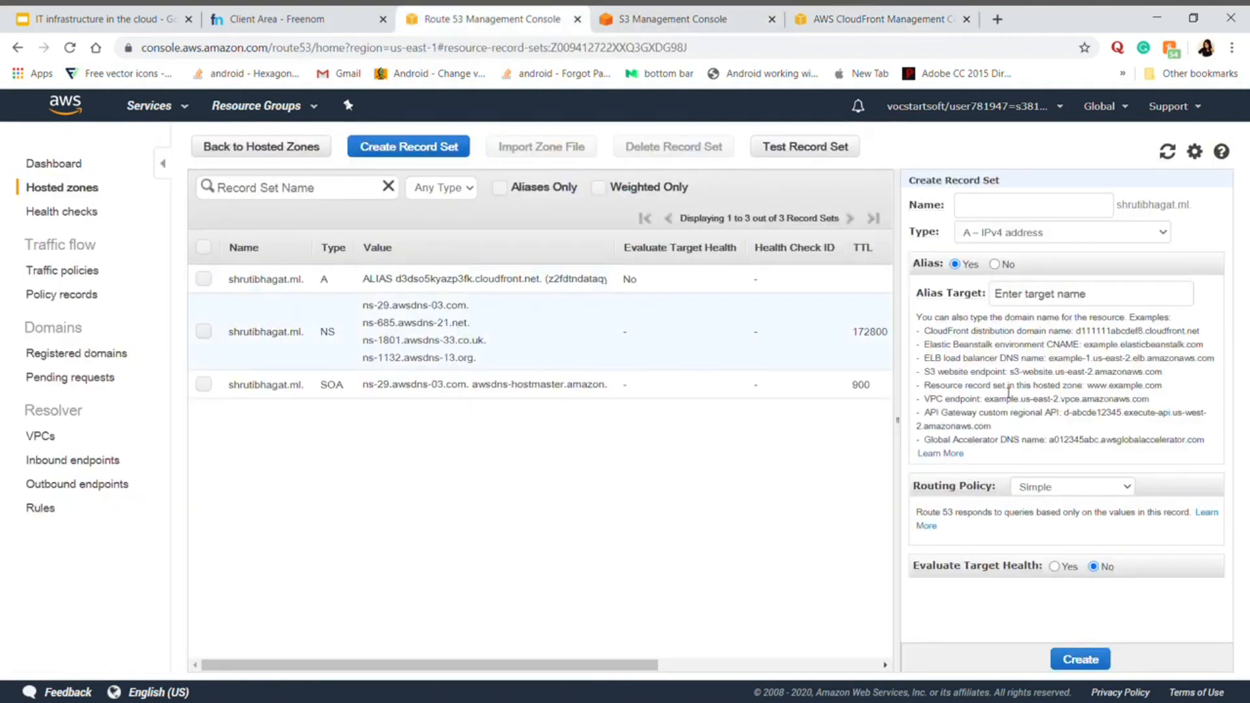
pyautogui.click(204, 279)
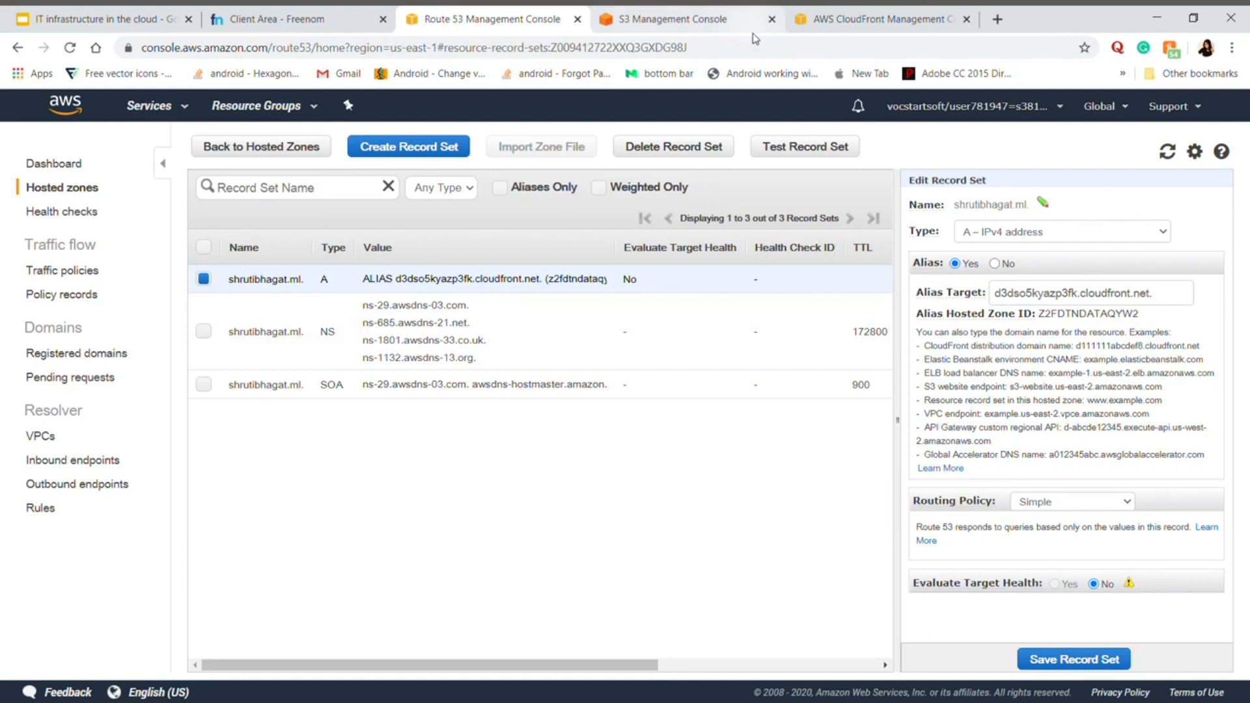
# - Switch to the S3 console and open the website endpoint from the bucket's Static website hosting settings
pyautogui.click(684, 25)
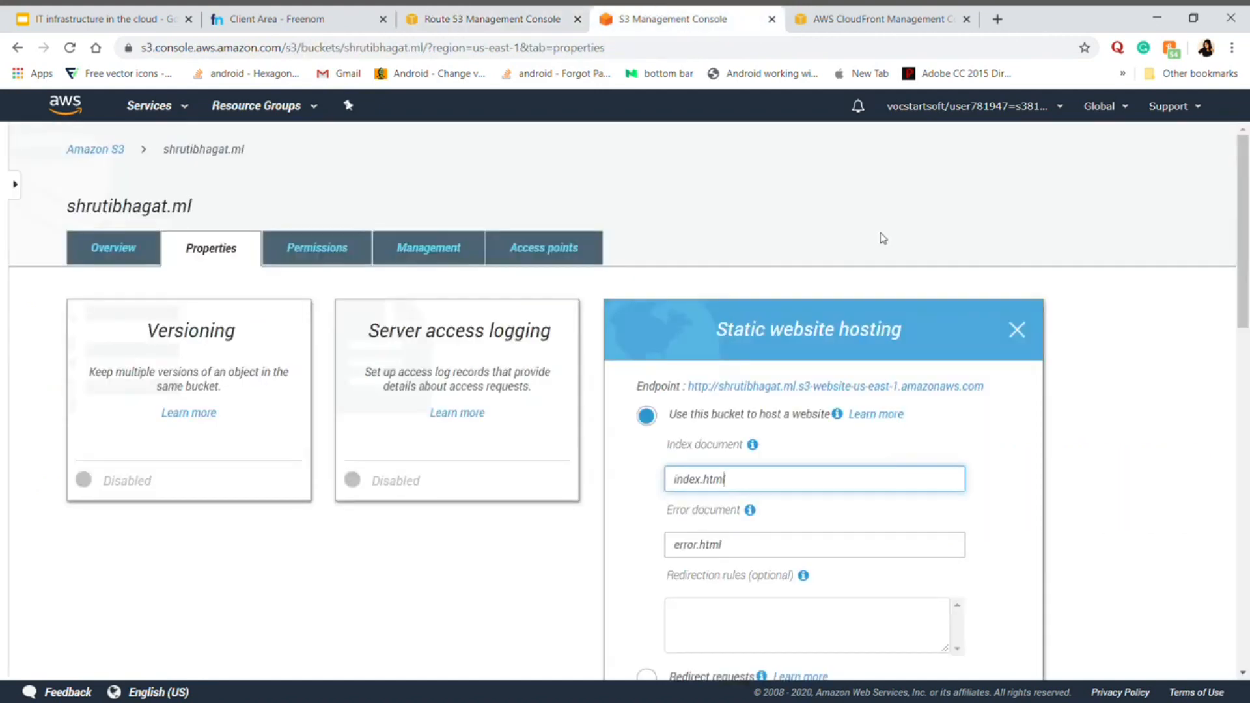
pyautogui.click(302, 246)
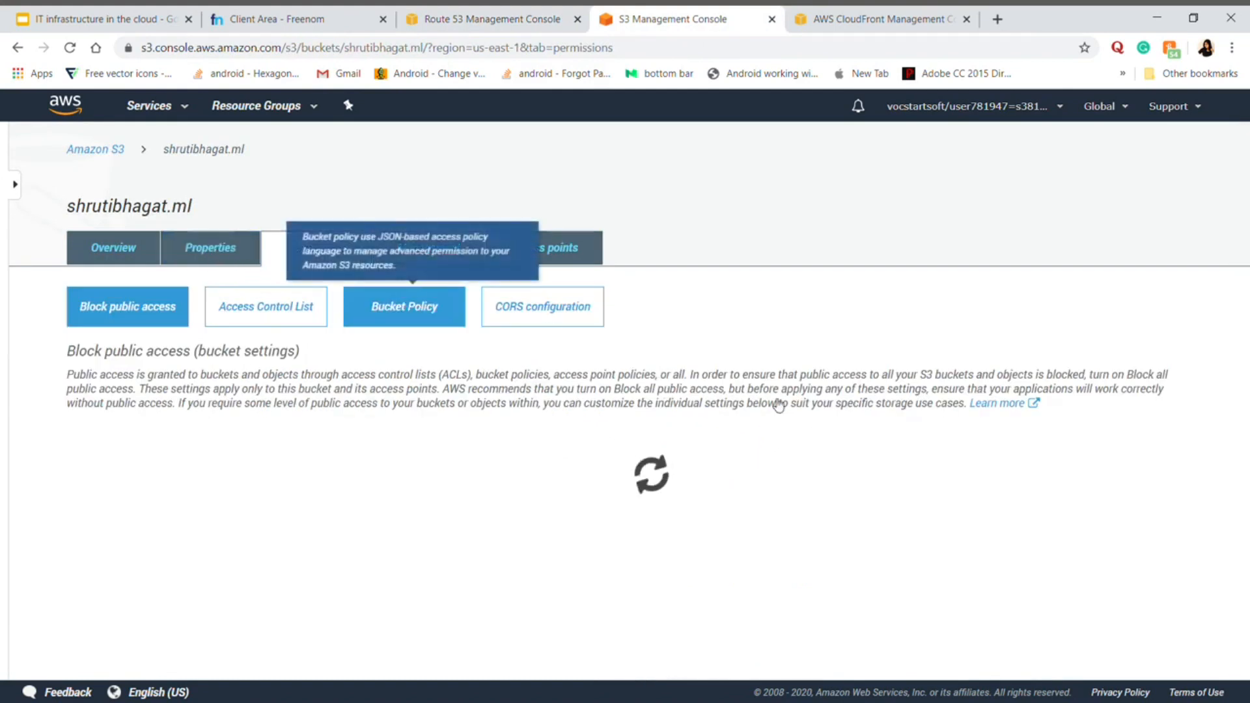
pyautogui.click(220, 248)
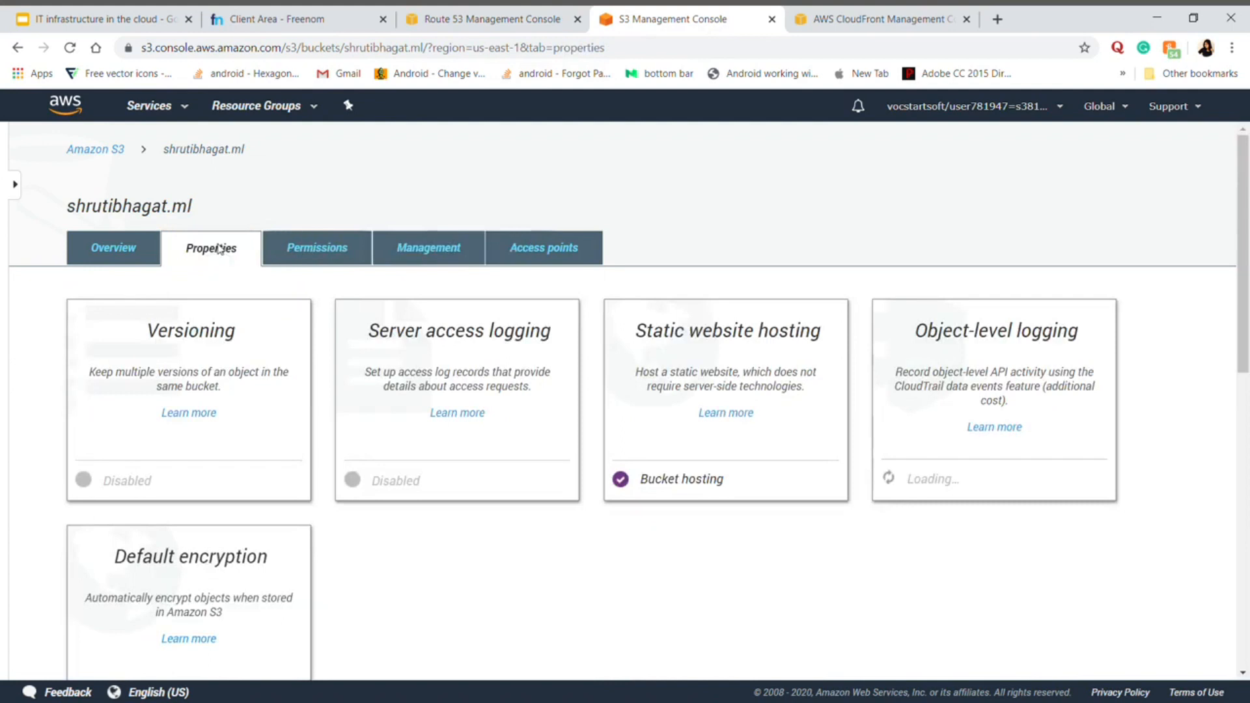
pyautogui.click(770, 400)
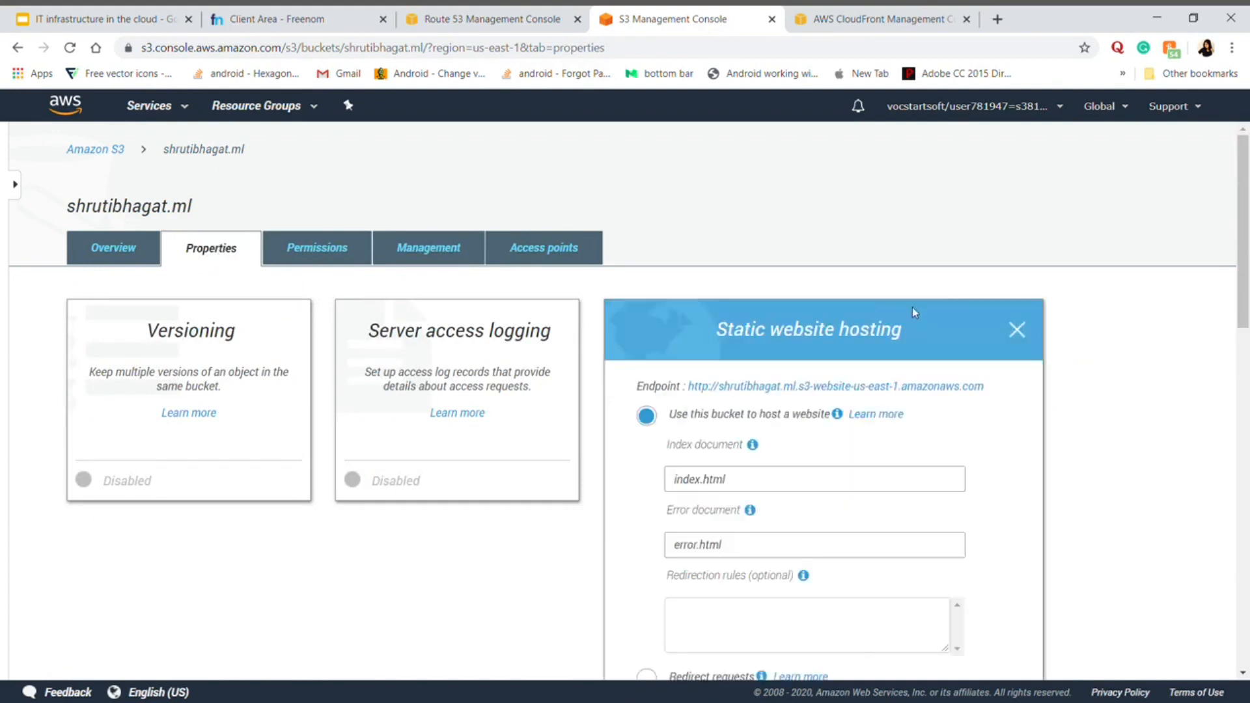
pyautogui.click(803, 389)
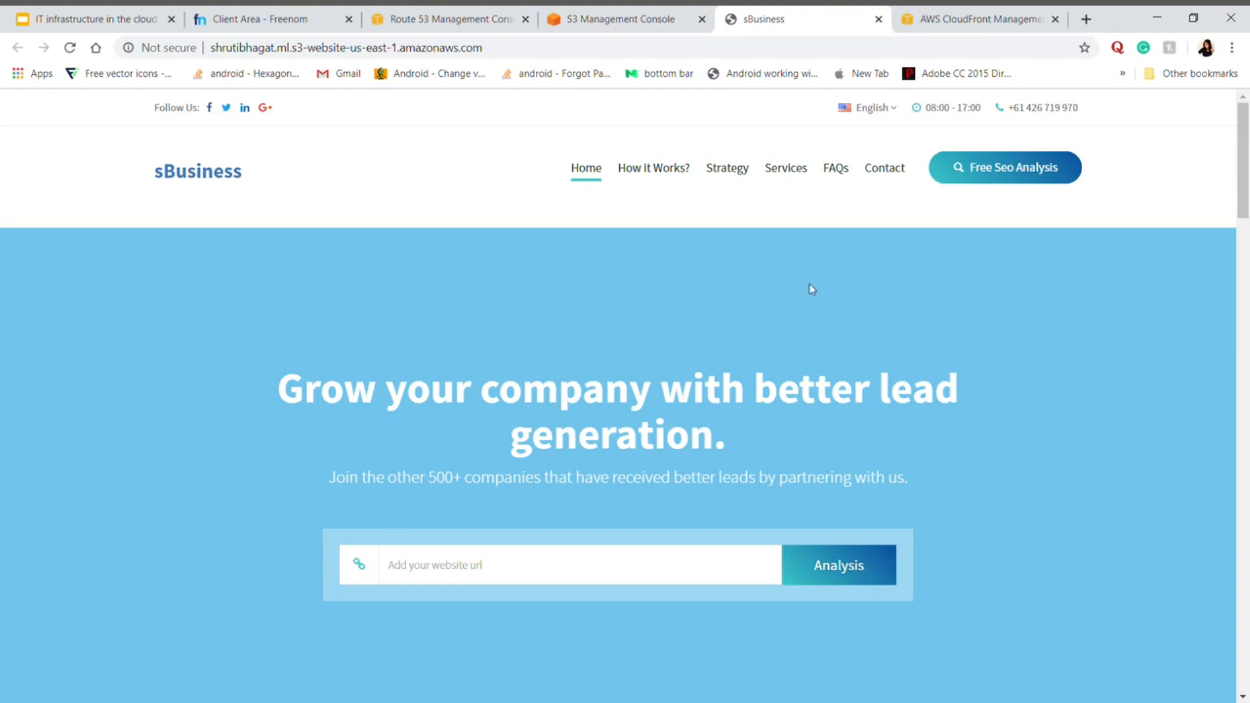
# - Look through the hosted site's home page down to the Top Reasons to Choose Us section
pyautogui.scroll(-5, 870, 411)
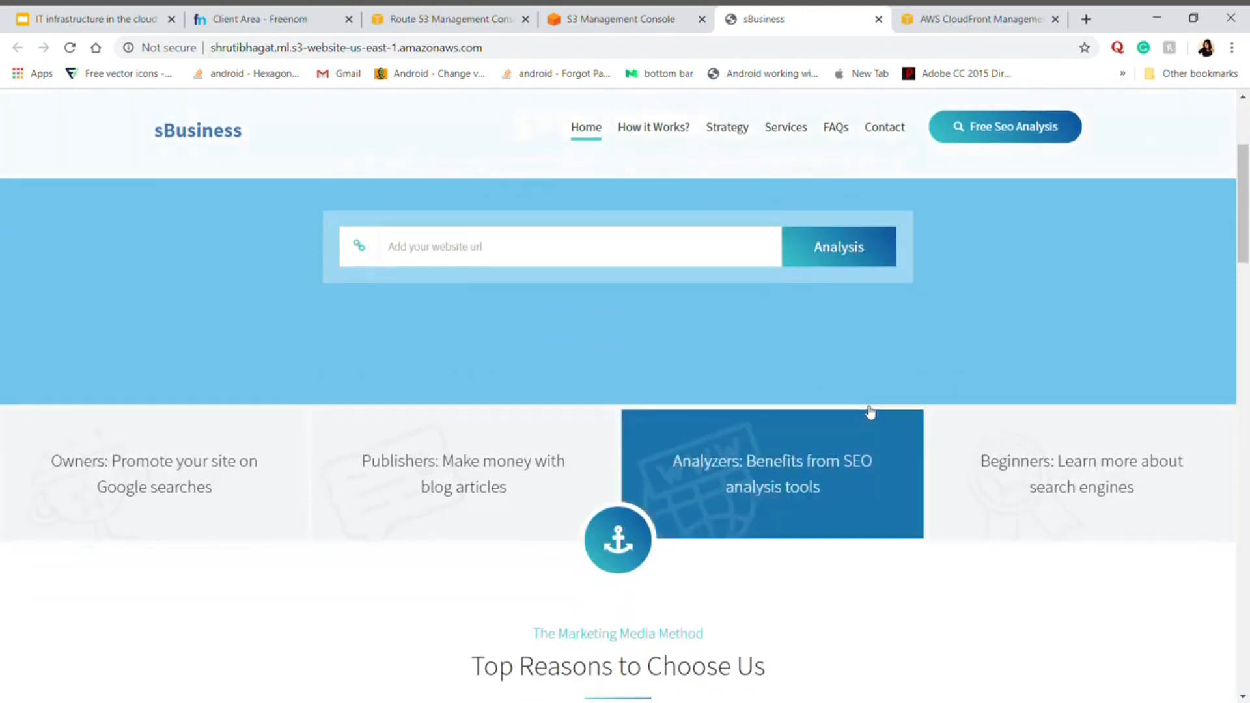
pyautogui.scroll(5, 947, 327)
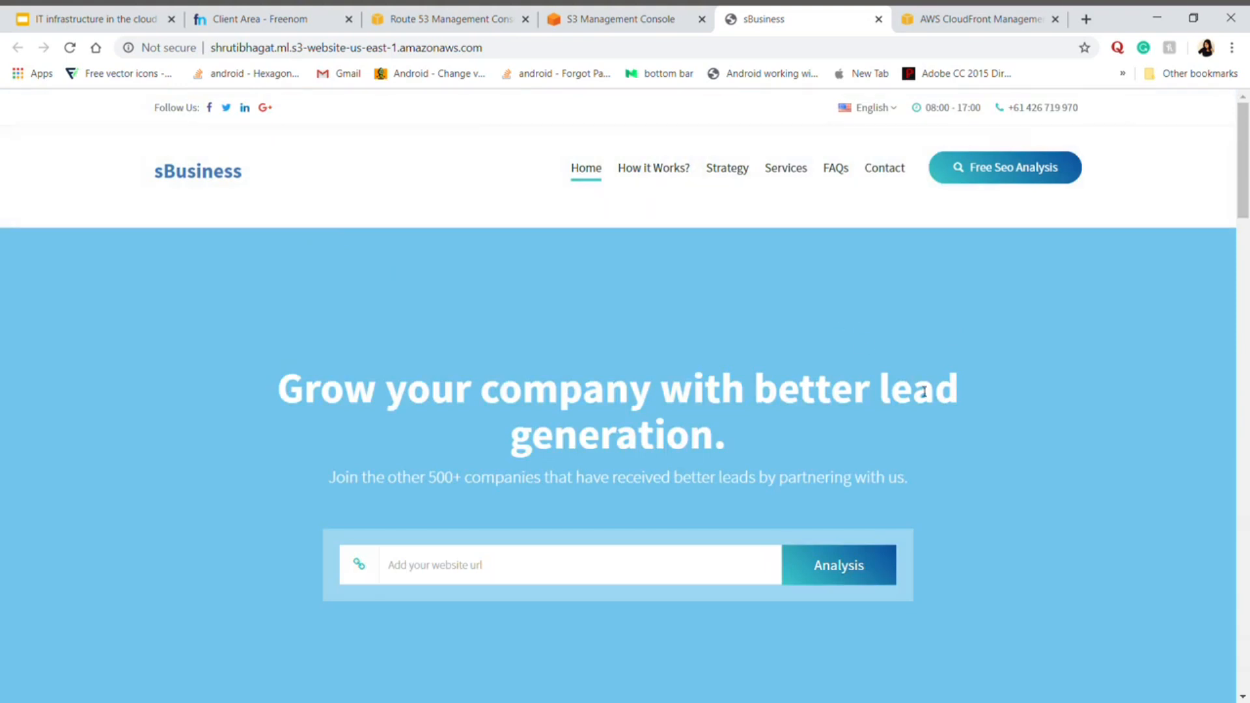
pyautogui.scroll(-4, 918, 386)
pyautogui.scroll(-2, 823, 505)
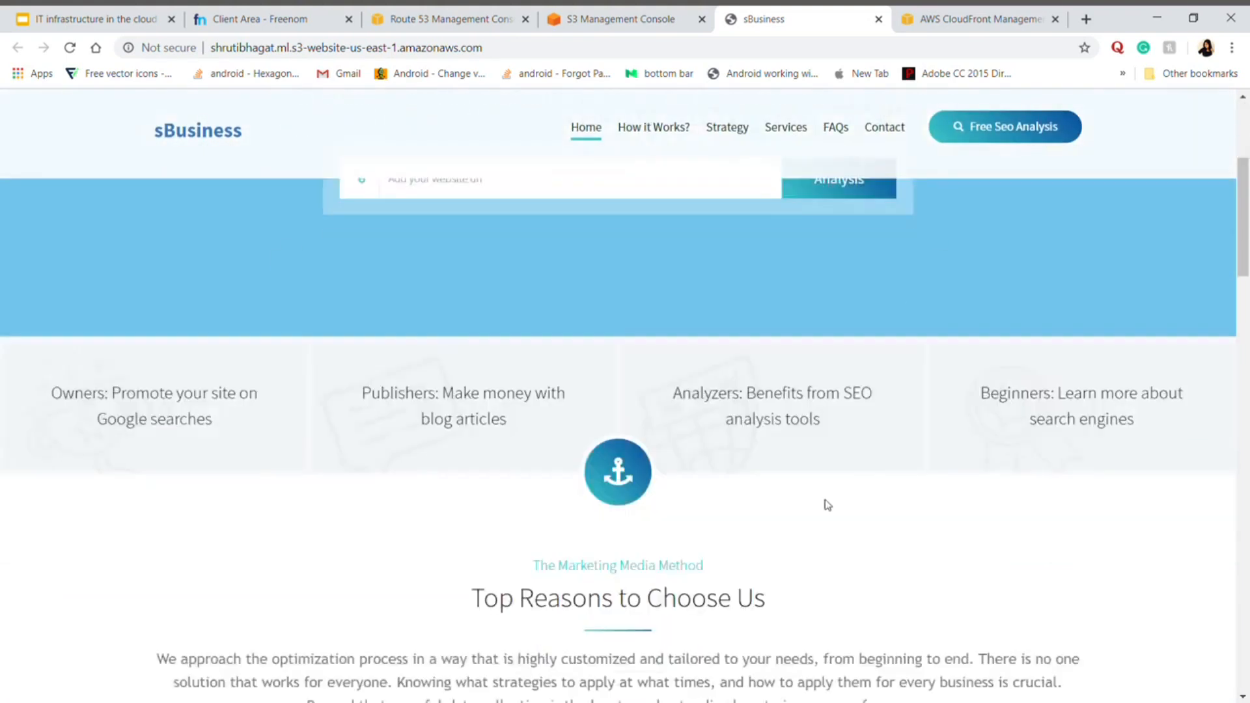
pyautogui.scroll(-4, 779, 603)
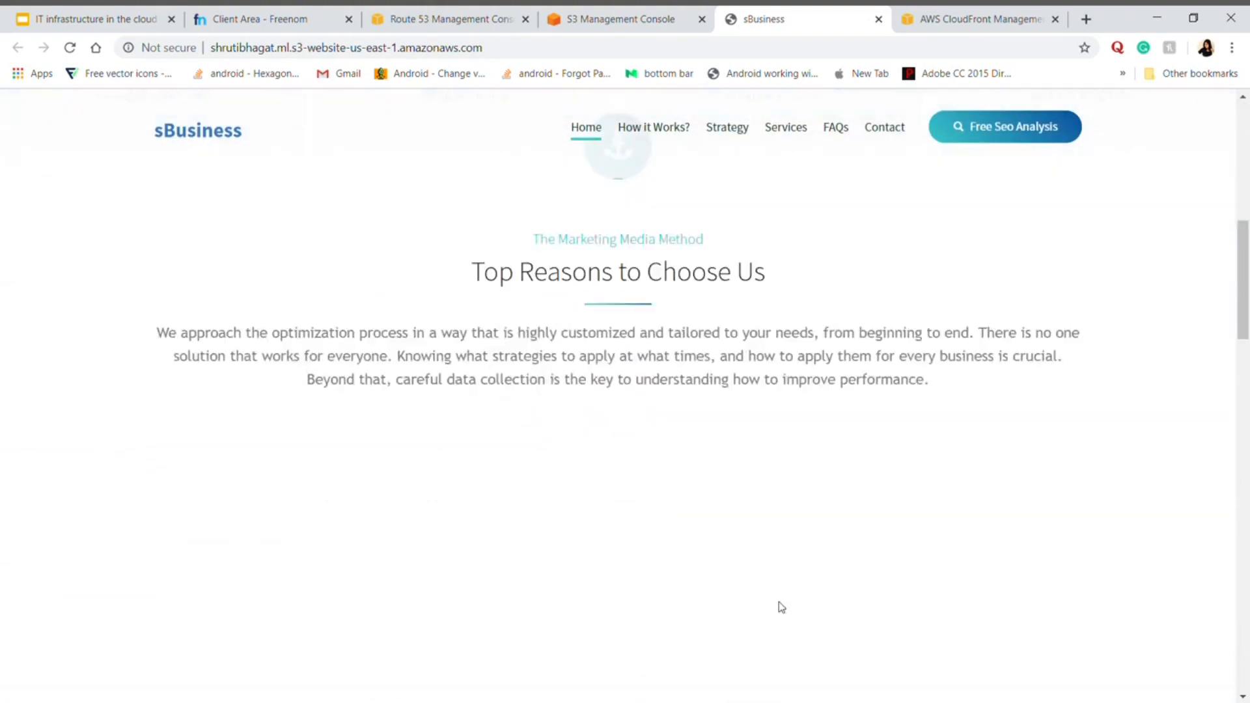
# - Open the site's Services page and look through the offered services down to the quote request
pyautogui.click(786, 133)
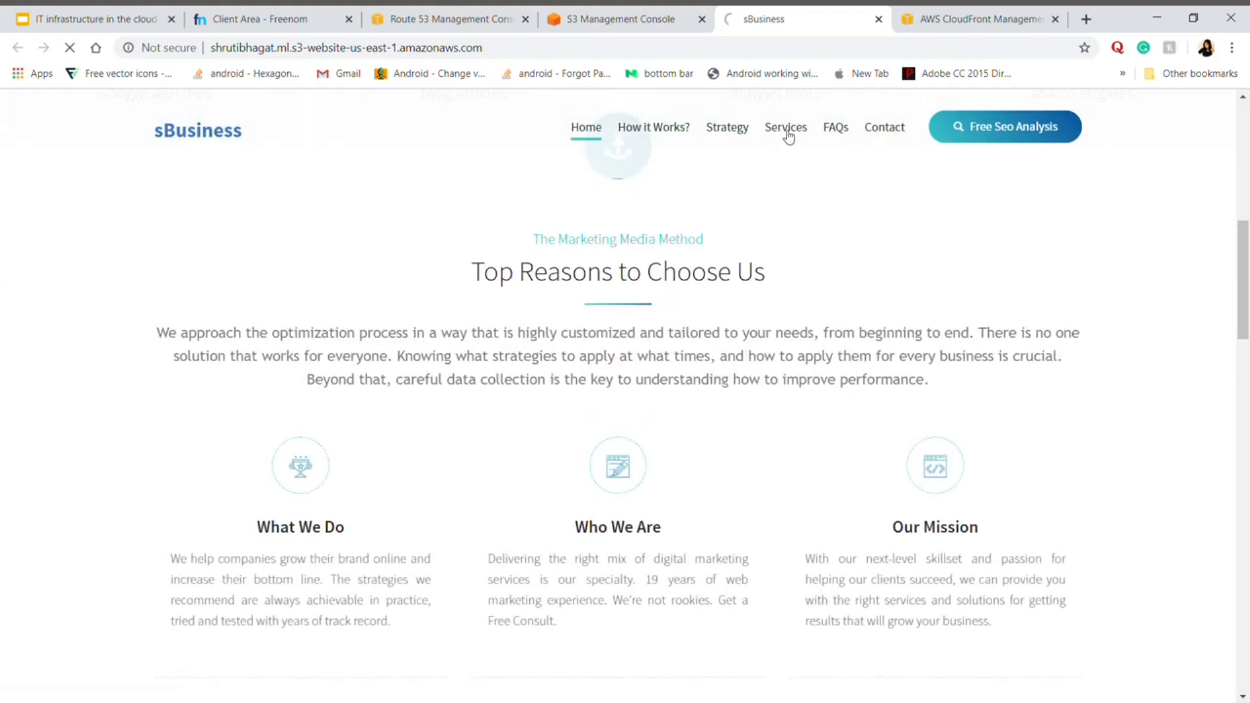
pyautogui.scroll(-4, 782, 483)
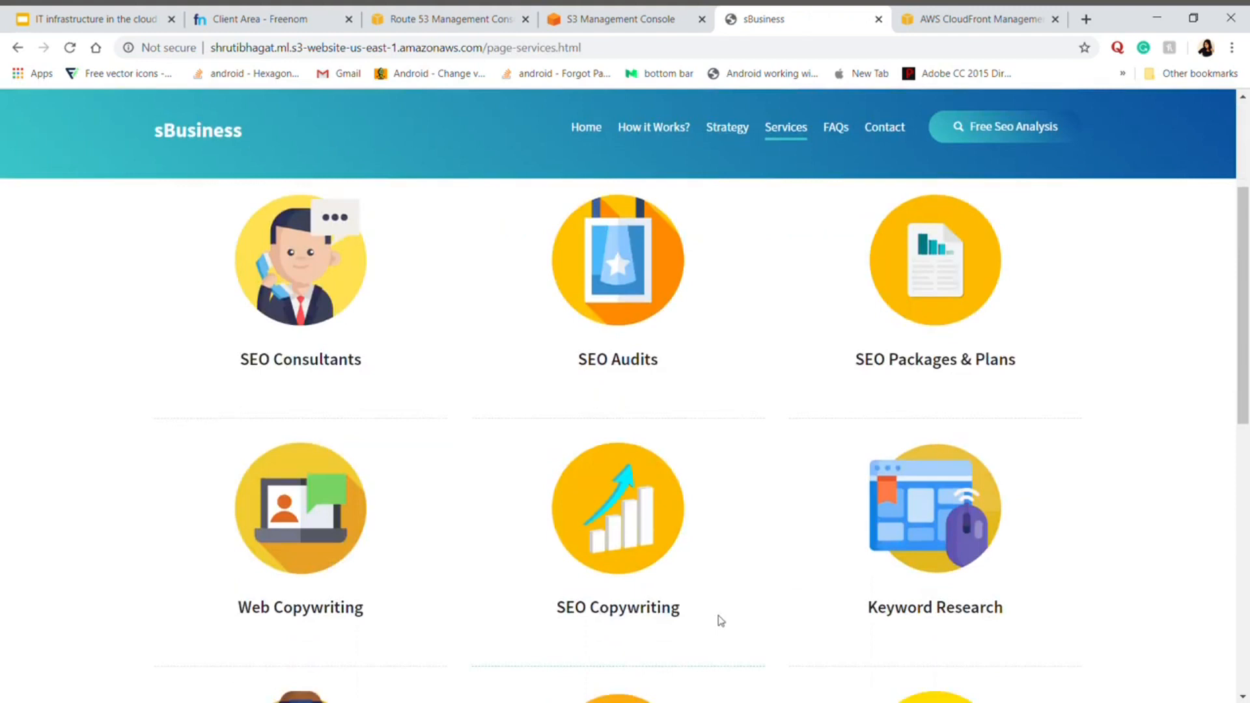
pyautogui.scroll(-2, 720, 621)
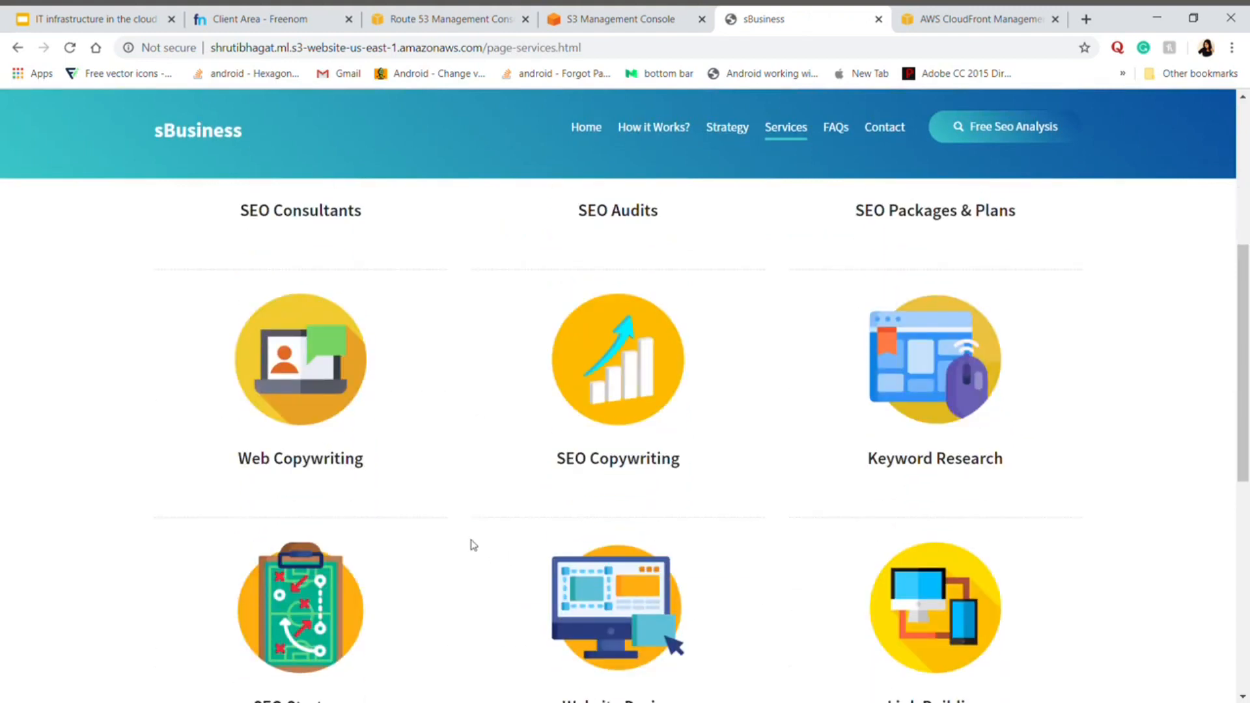
pyautogui.scroll(-3, 472, 545)
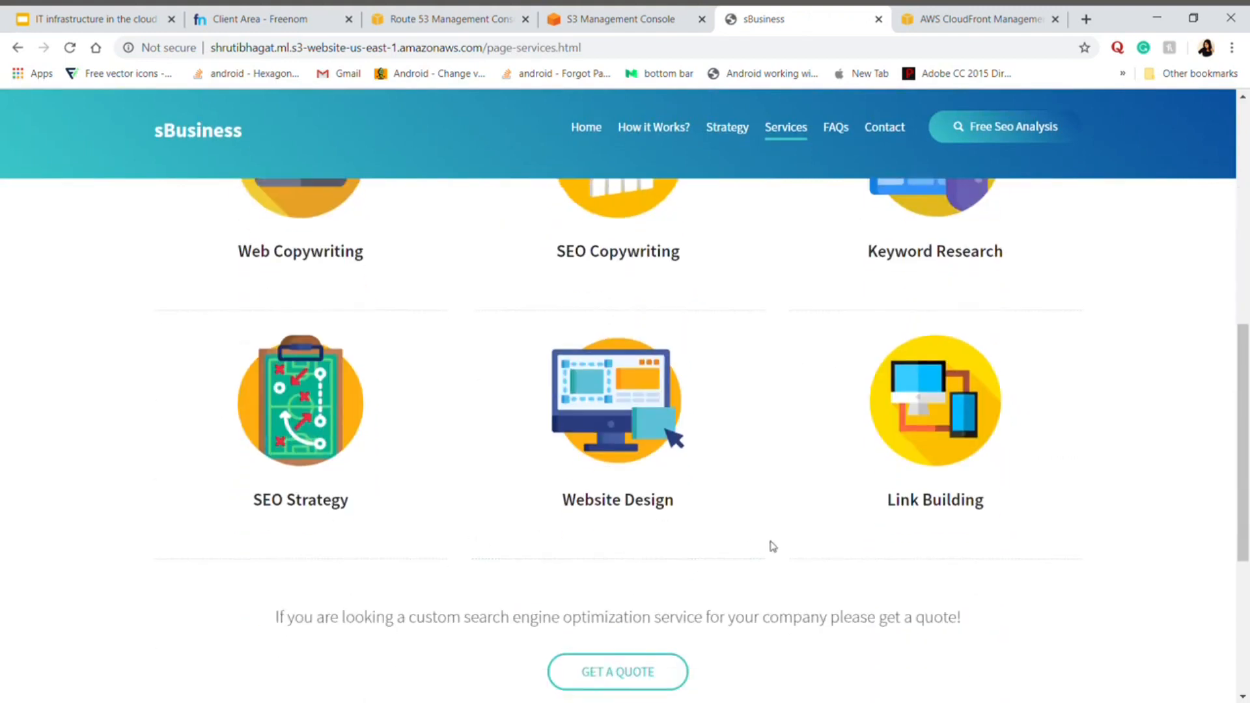
pyautogui.scroll(9, 772, 546)
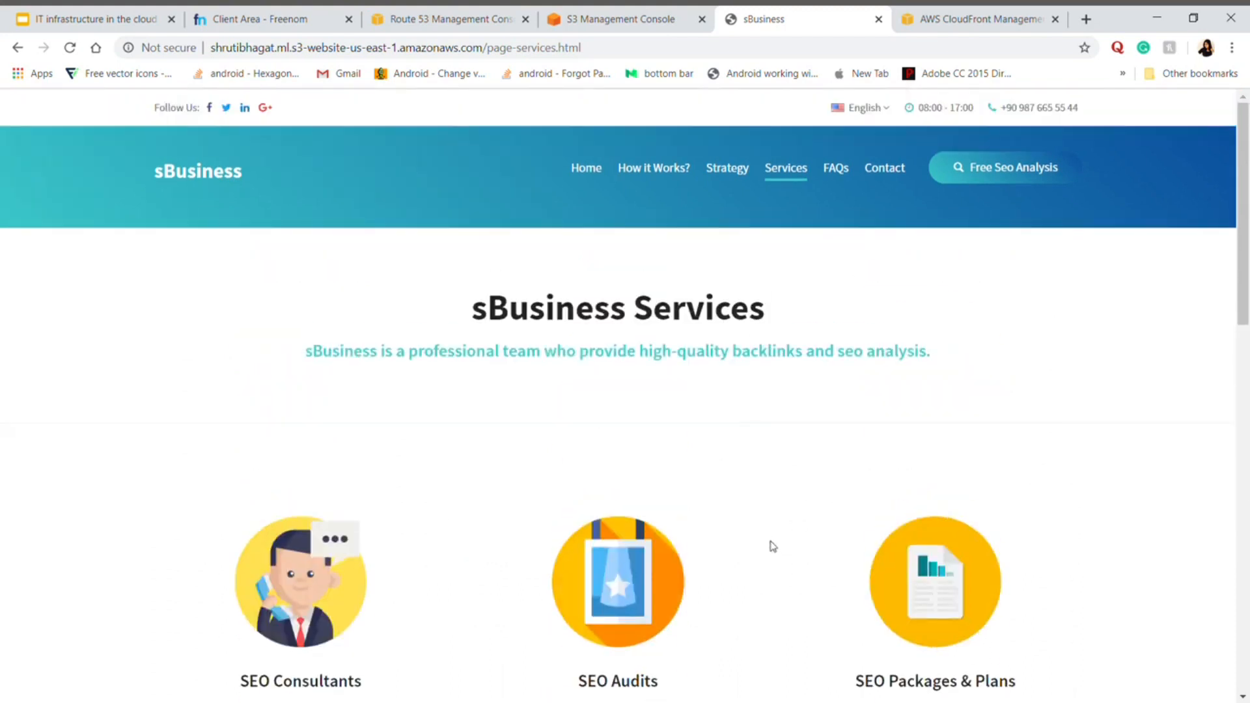
# - Return to the site's Home page and view its sections down to Ideal Packages
pyautogui.click(587, 171)
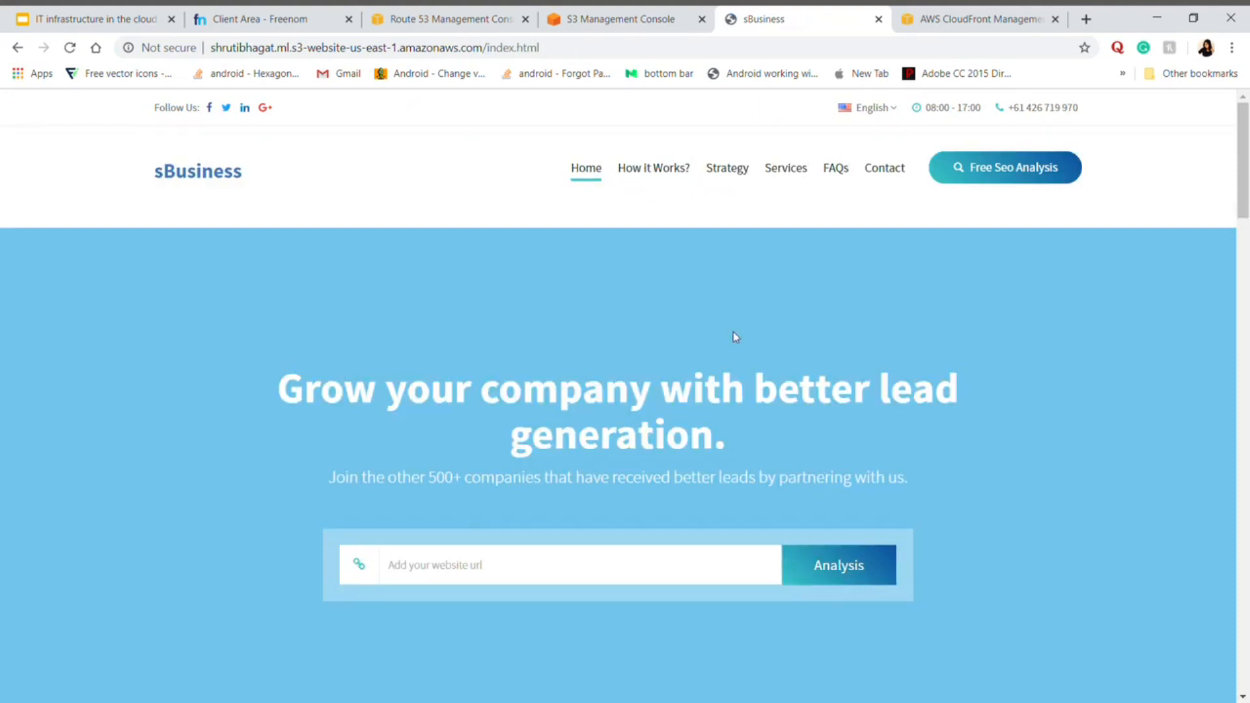
pyautogui.scroll(-3, 736, 337)
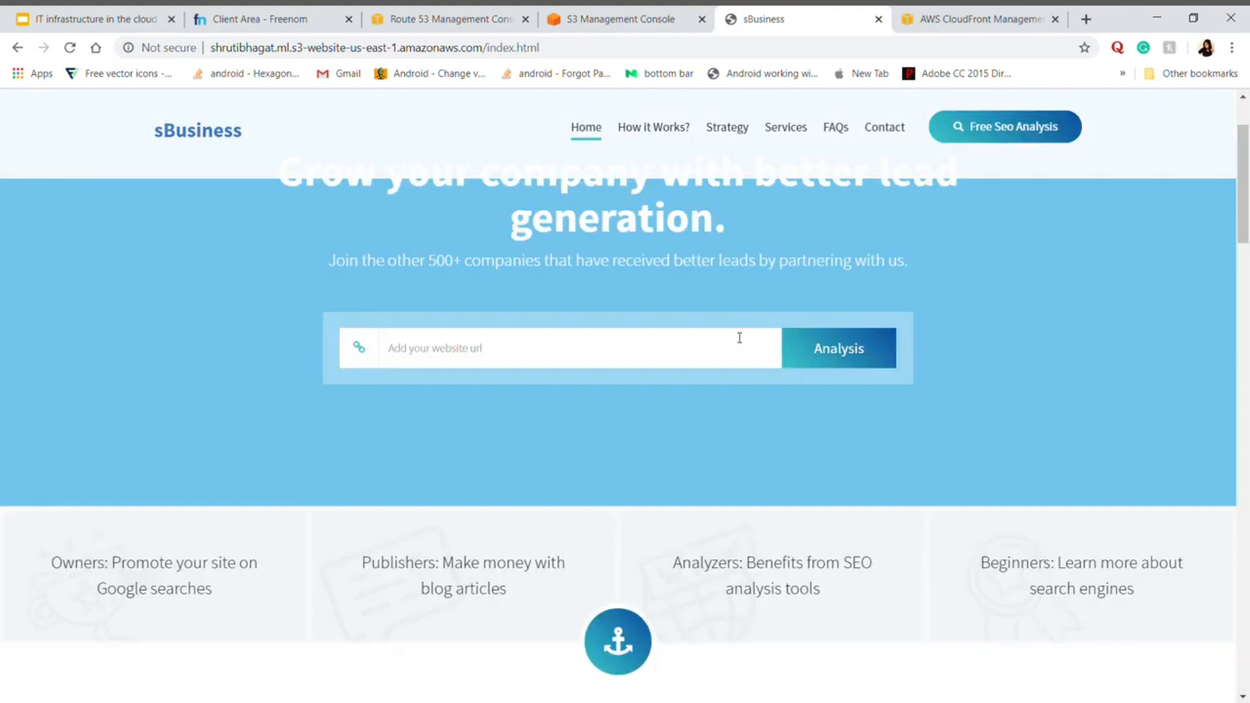
pyautogui.scroll(-10, 740, 337)
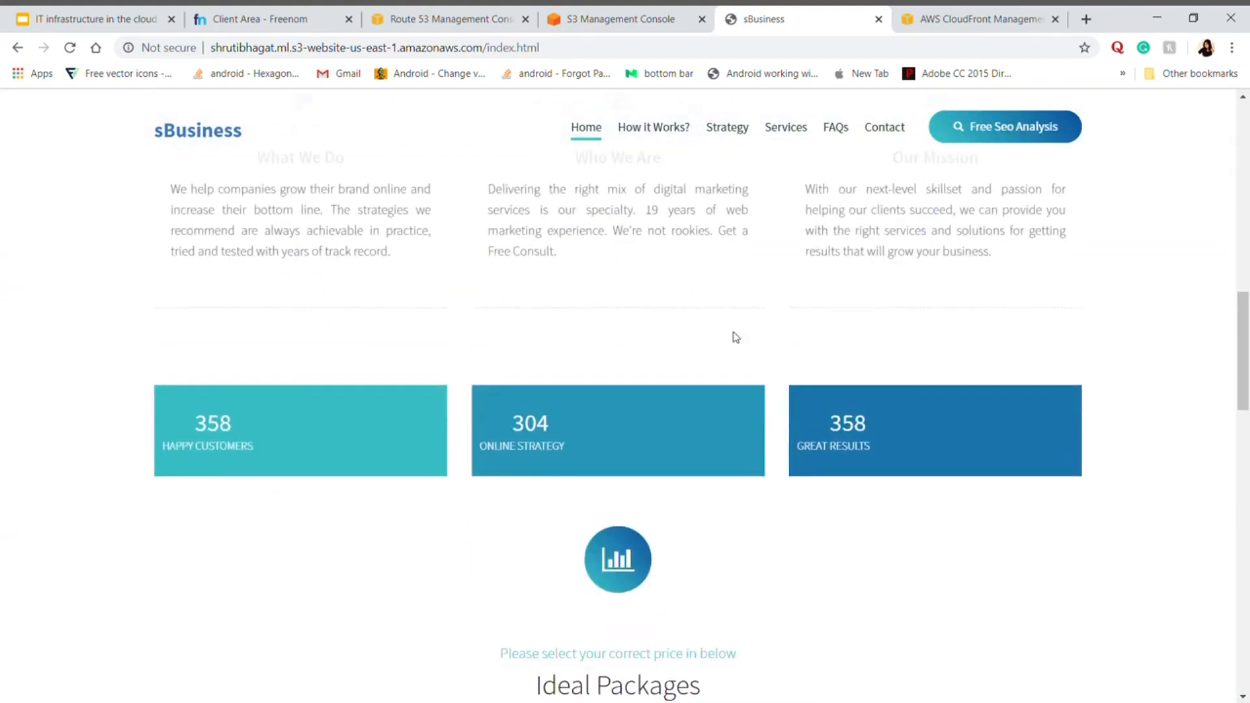
pyautogui.scroll(-10, 735, 337)
pyautogui.scroll(3, 737, 336)
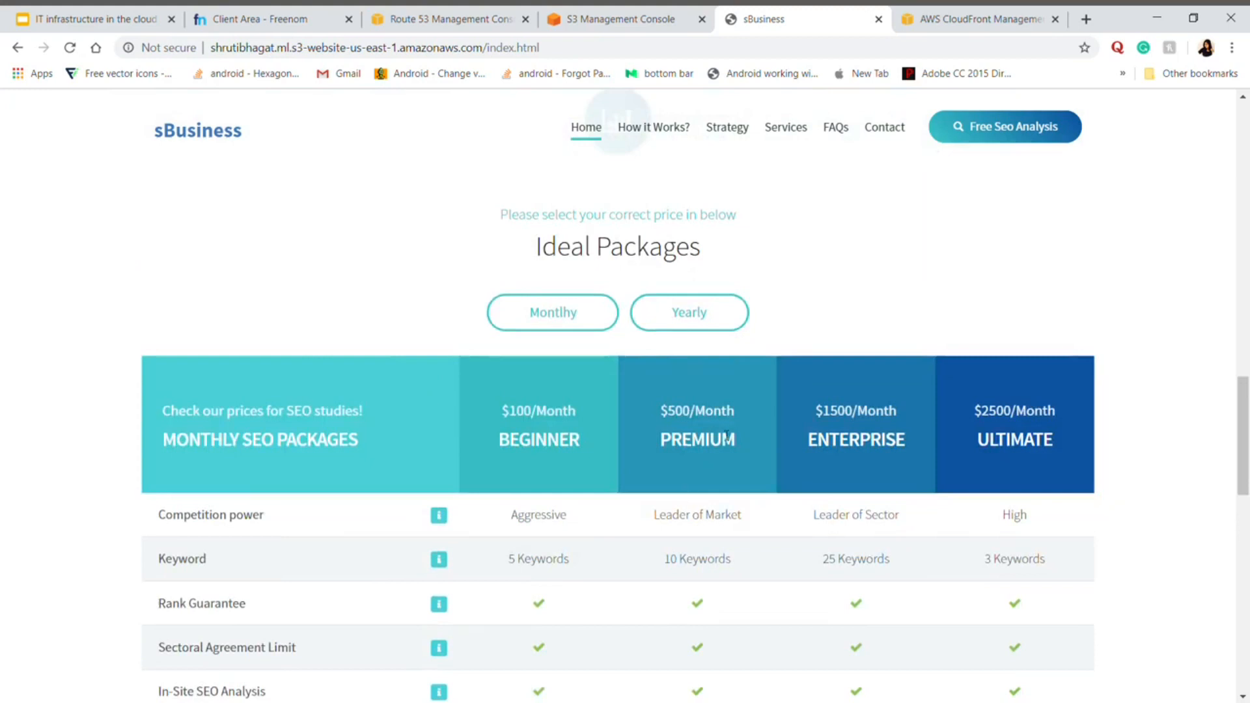
# - Examine the Monthly SEO Packages comparison table from its plan prices down to the order options and contact banner
pyautogui.scroll(-3, 603, 467)
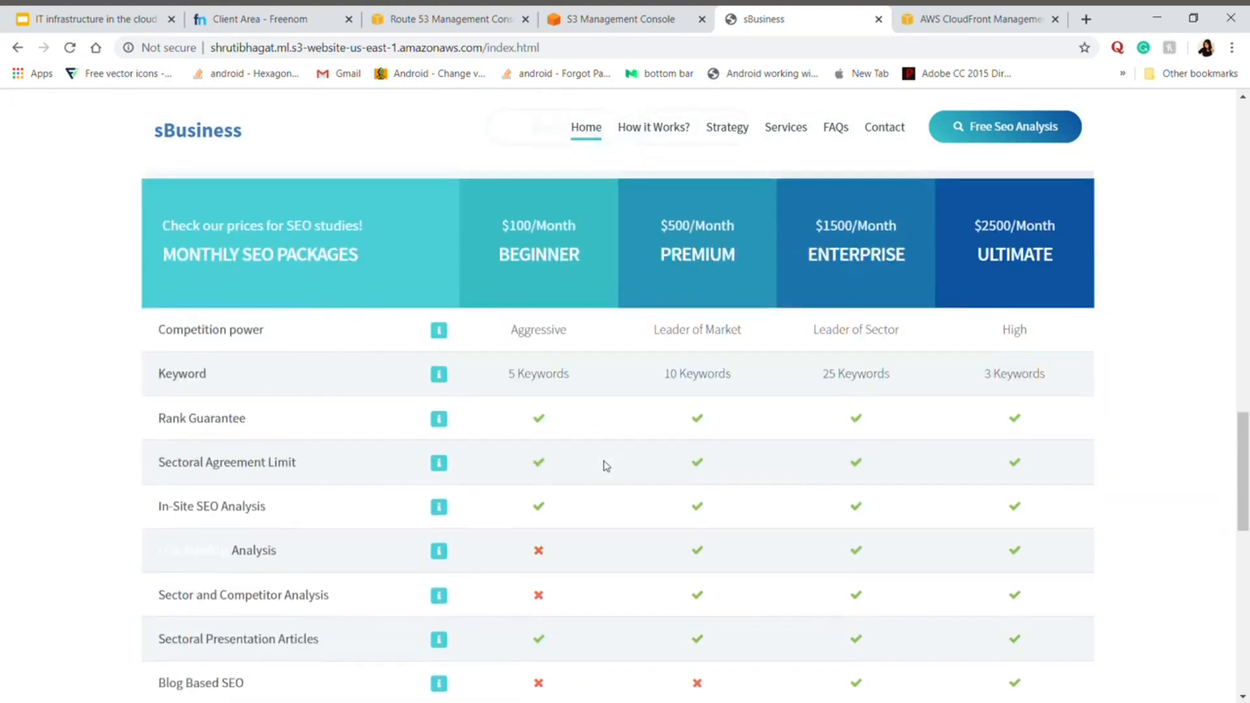
pyautogui.scroll(-2, 536, 482)
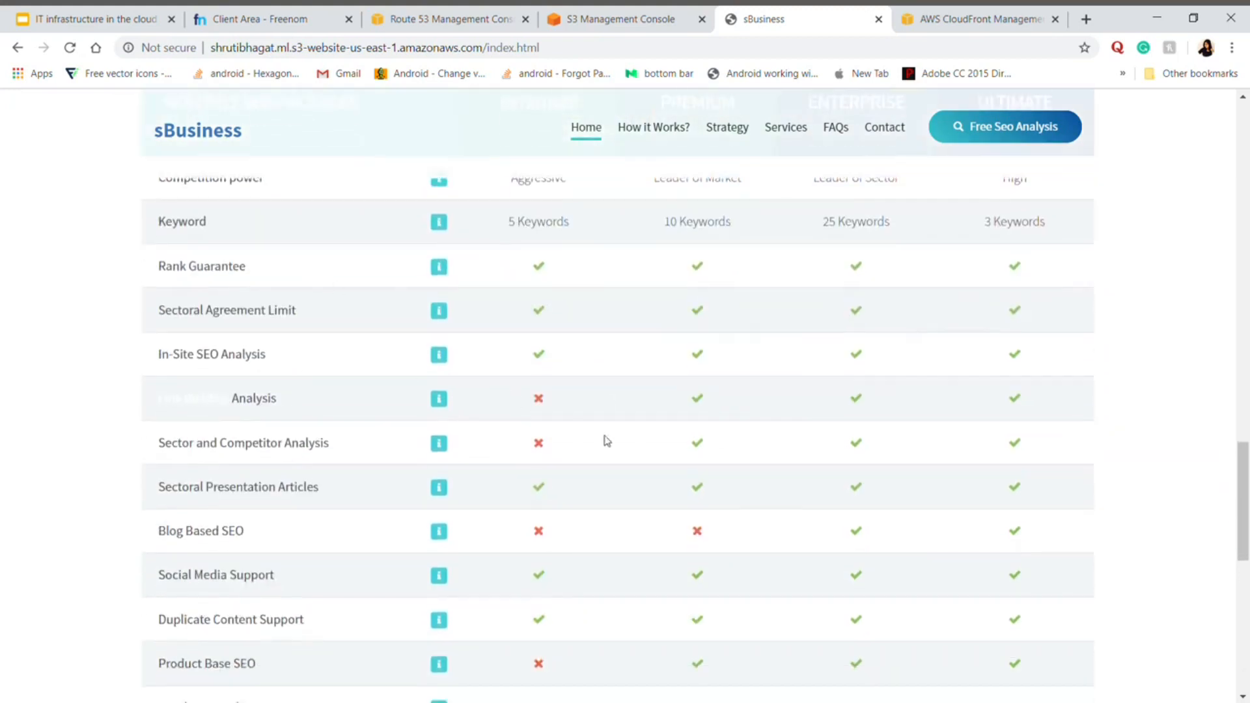
pyautogui.scroll(3, 606, 438)
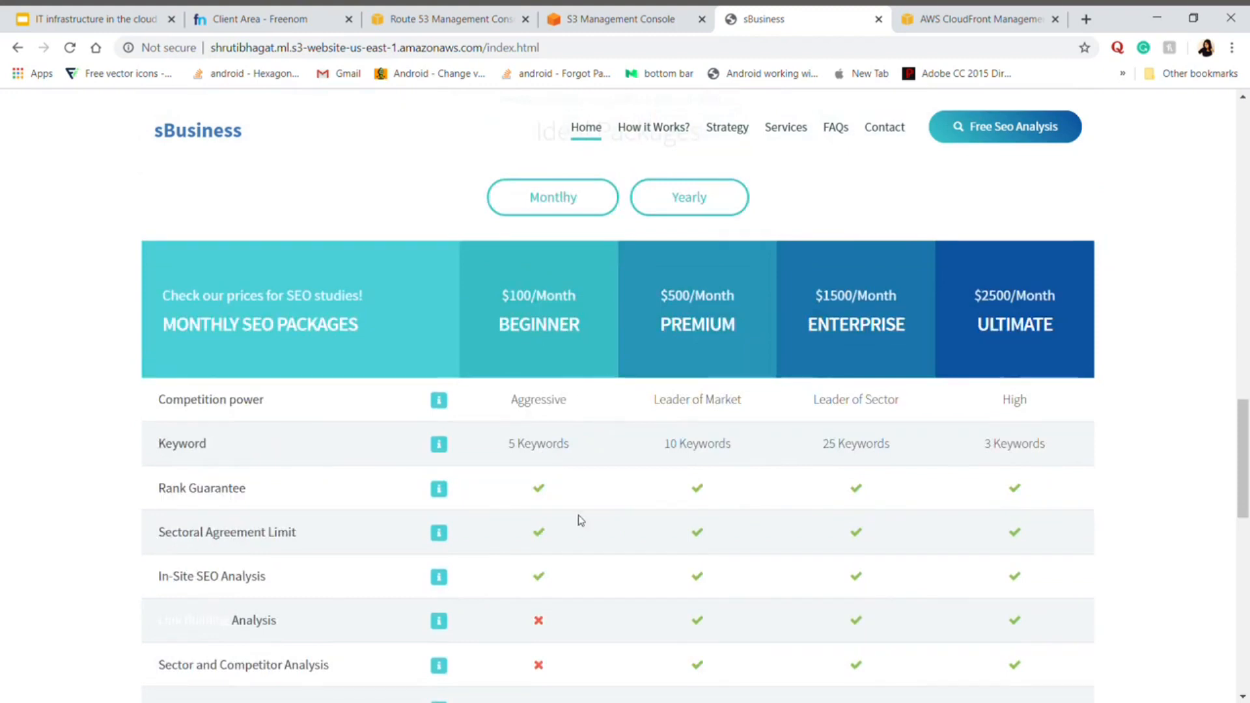
pyautogui.scroll(-4, 581, 521)
pyautogui.scroll(4, 539, 369)
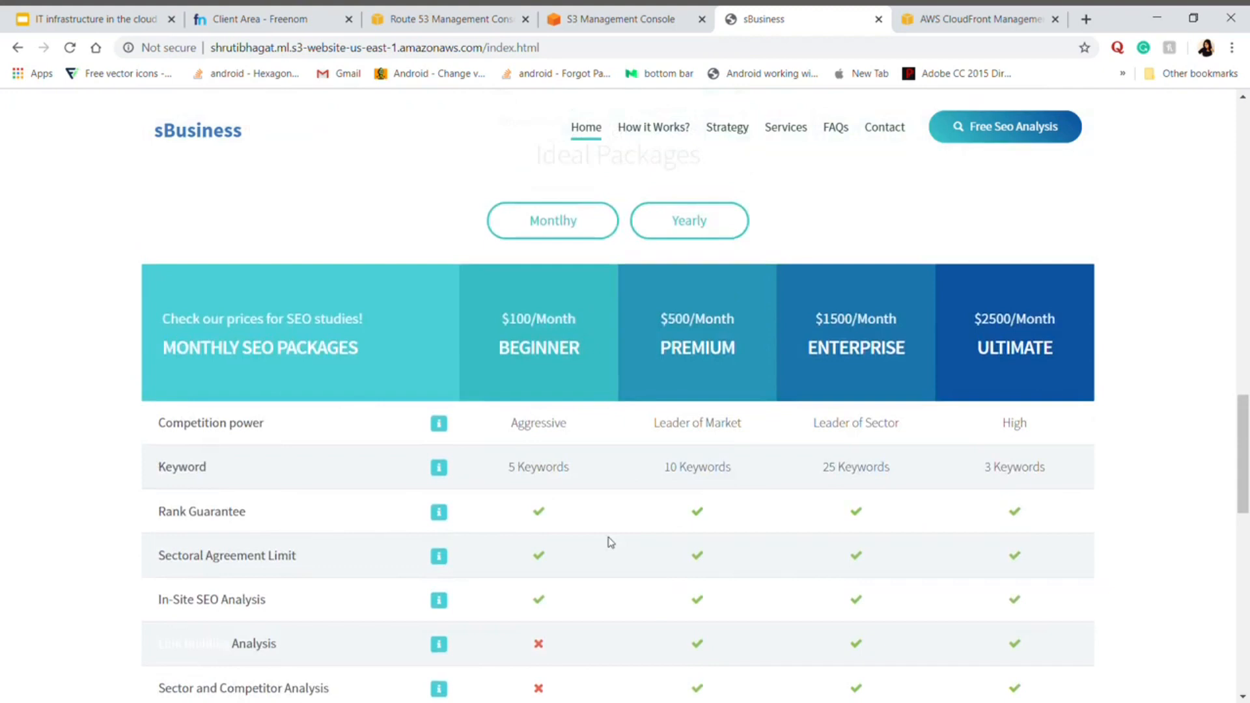
pyautogui.scroll(-4, 610, 542)
pyautogui.scroll(2, 608, 541)
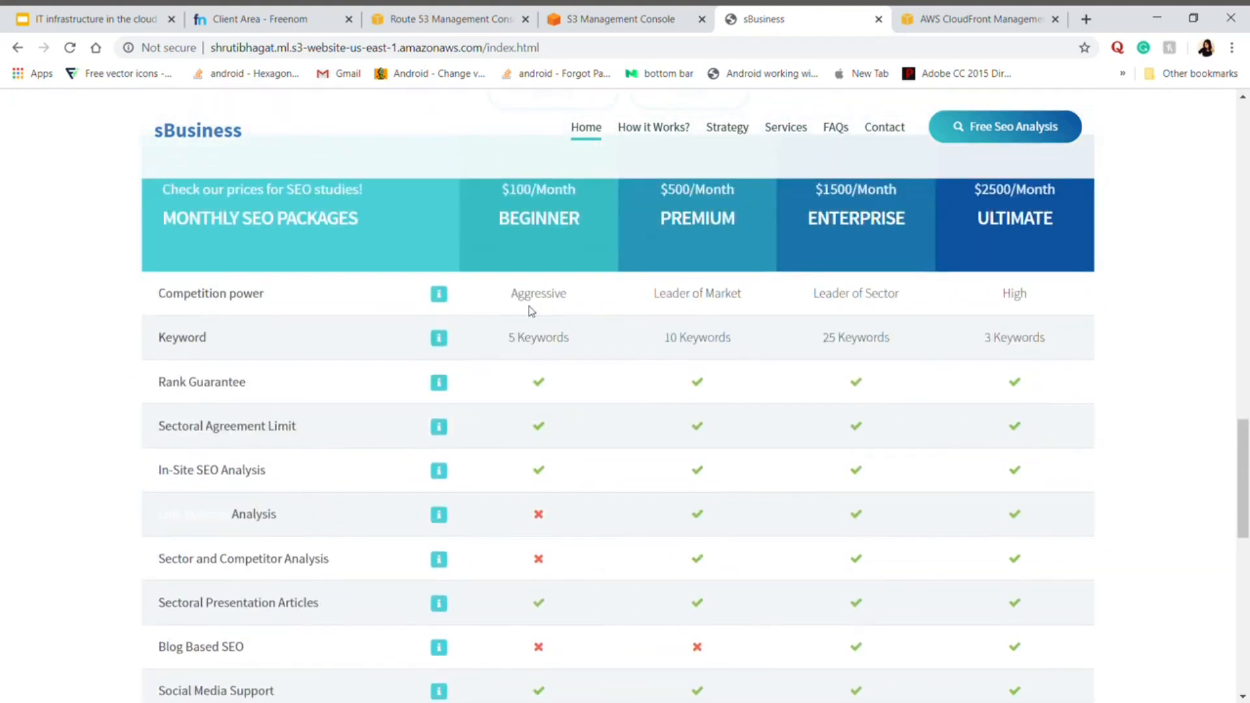
pyautogui.scroll(-3, 527, 693)
pyautogui.scroll(-2, 514, 618)
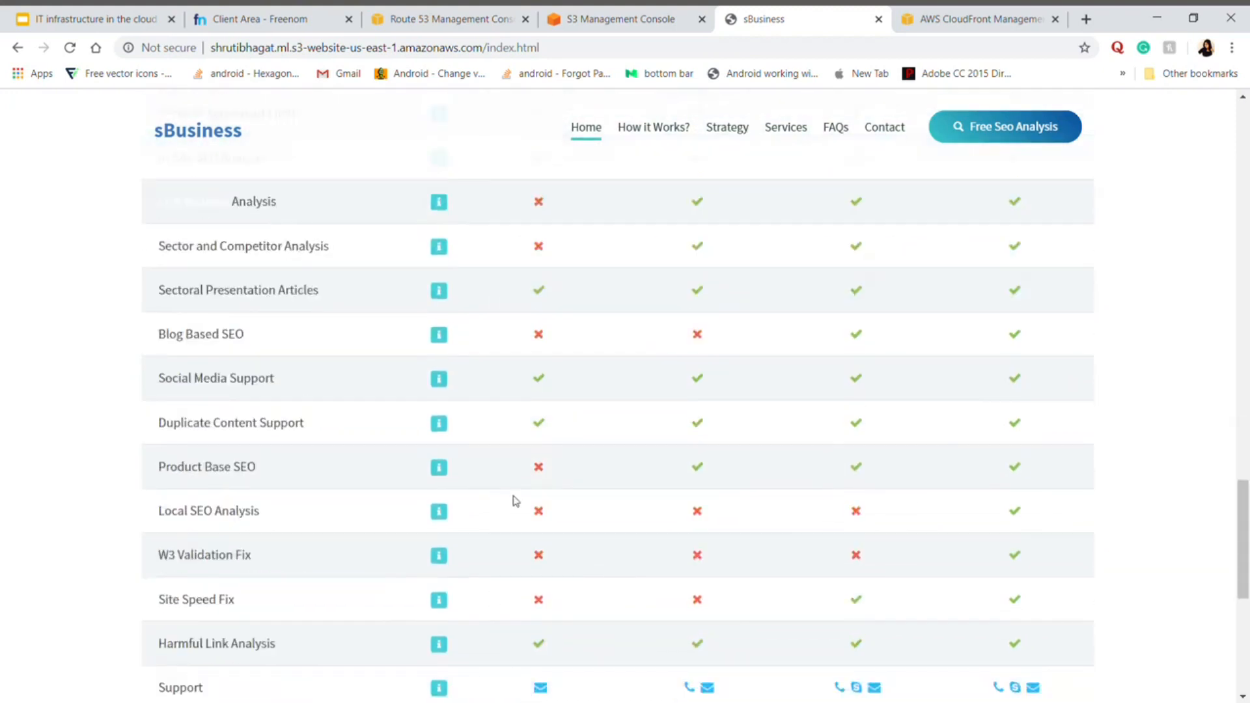
pyautogui.scroll(-4, 614, 497)
pyautogui.scroll(14, 826, 572)
pyautogui.scroll(-15, 827, 572)
pyautogui.scroll(-2, 829, 573)
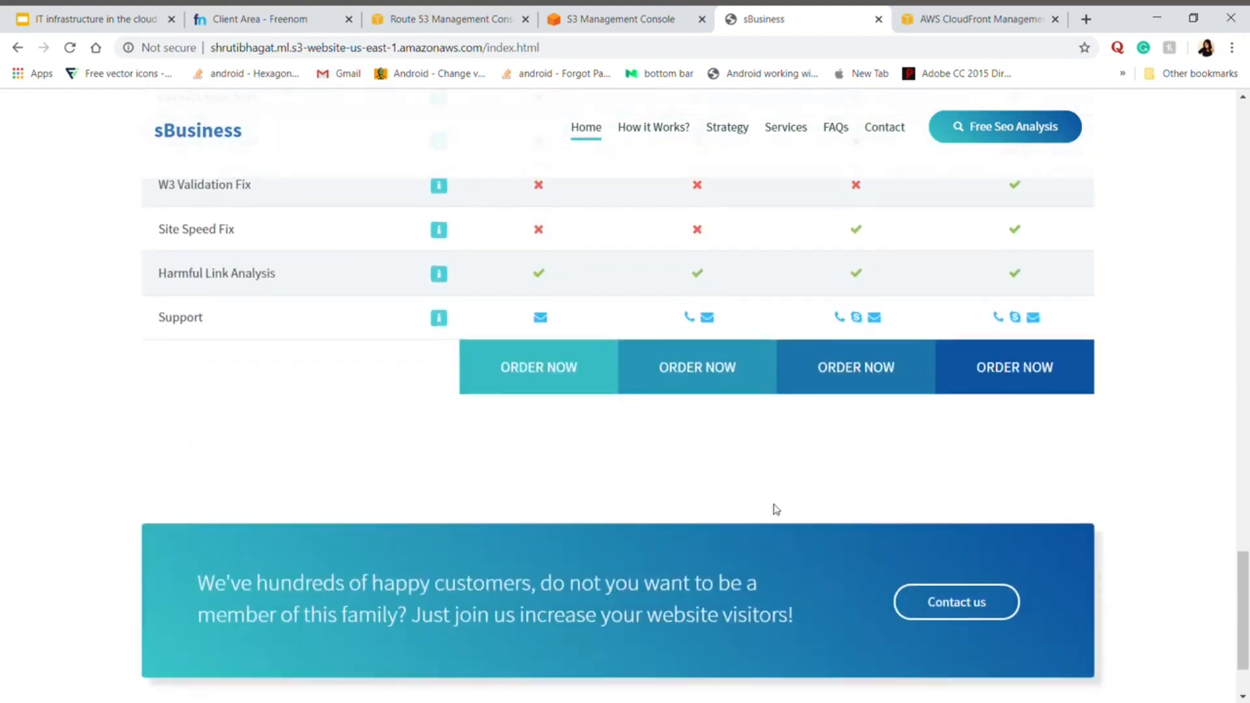
pyautogui.scroll(13, 841, 369)
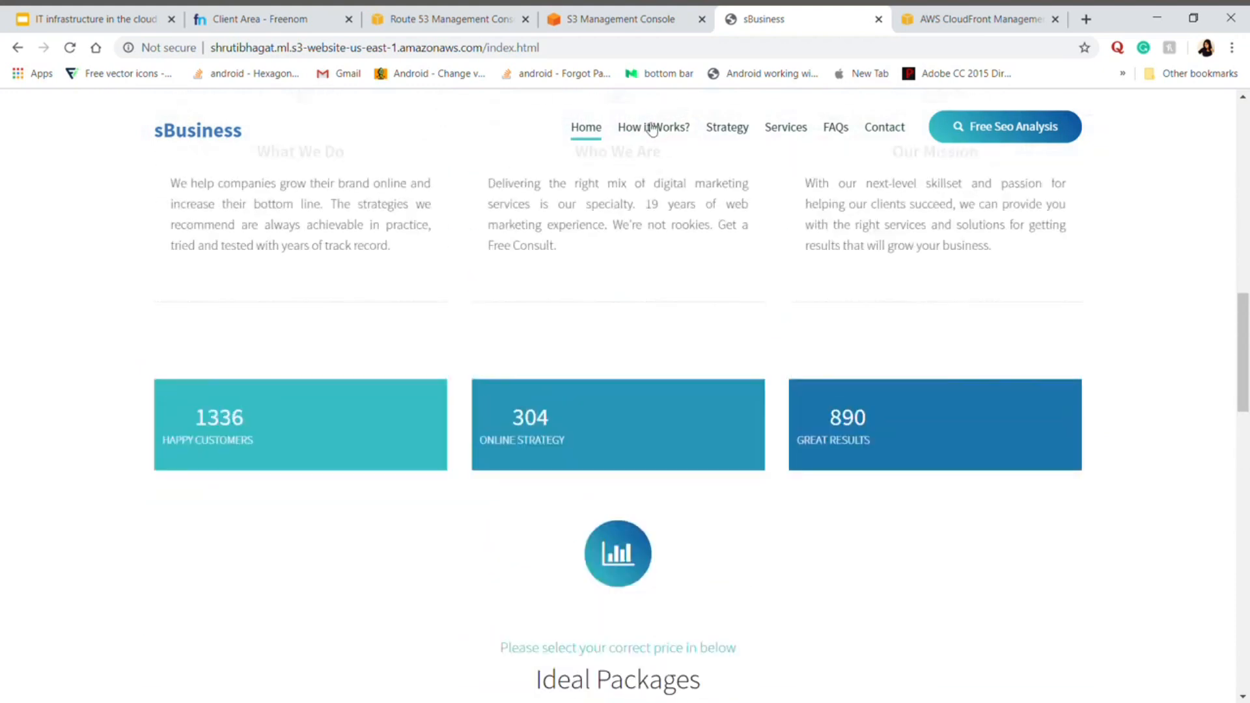
# - Open the How it Works? page and look through its analysis, PageSpeed and audits sections
pyautogui.click(653, 128)
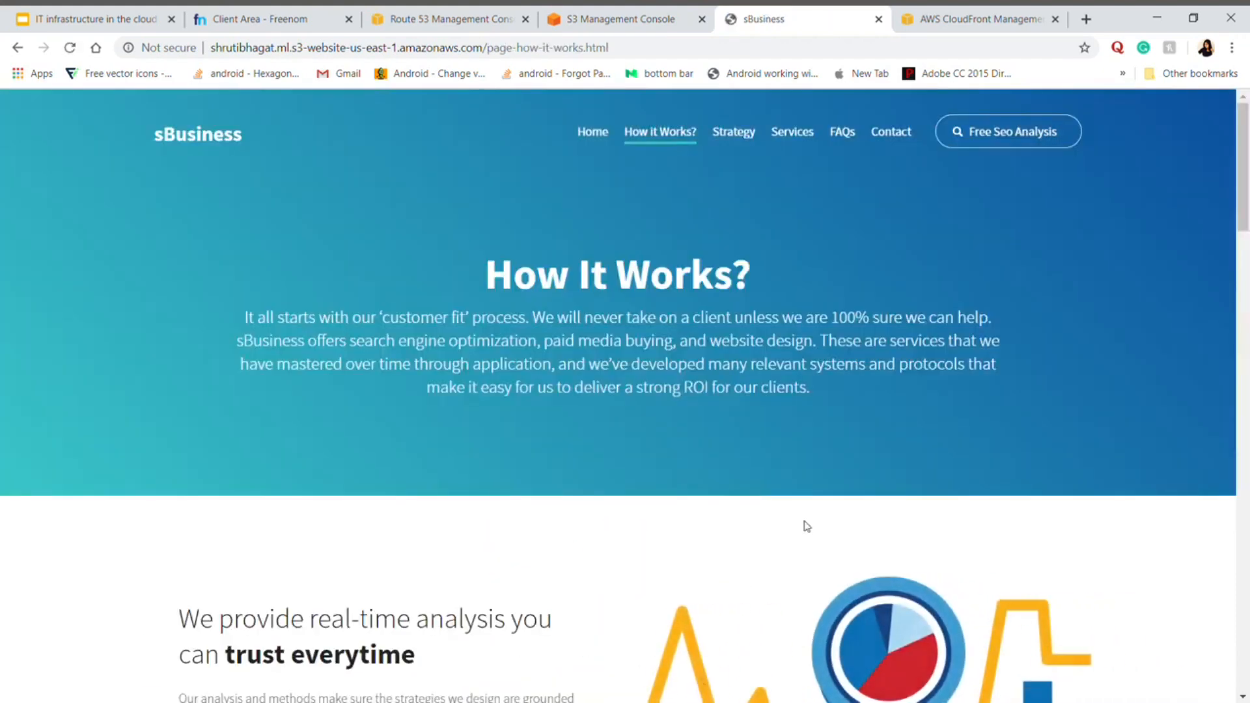
pyautogui.scroll(-1, 806, 525)
pyautogui.scroll(1, 641, 362)
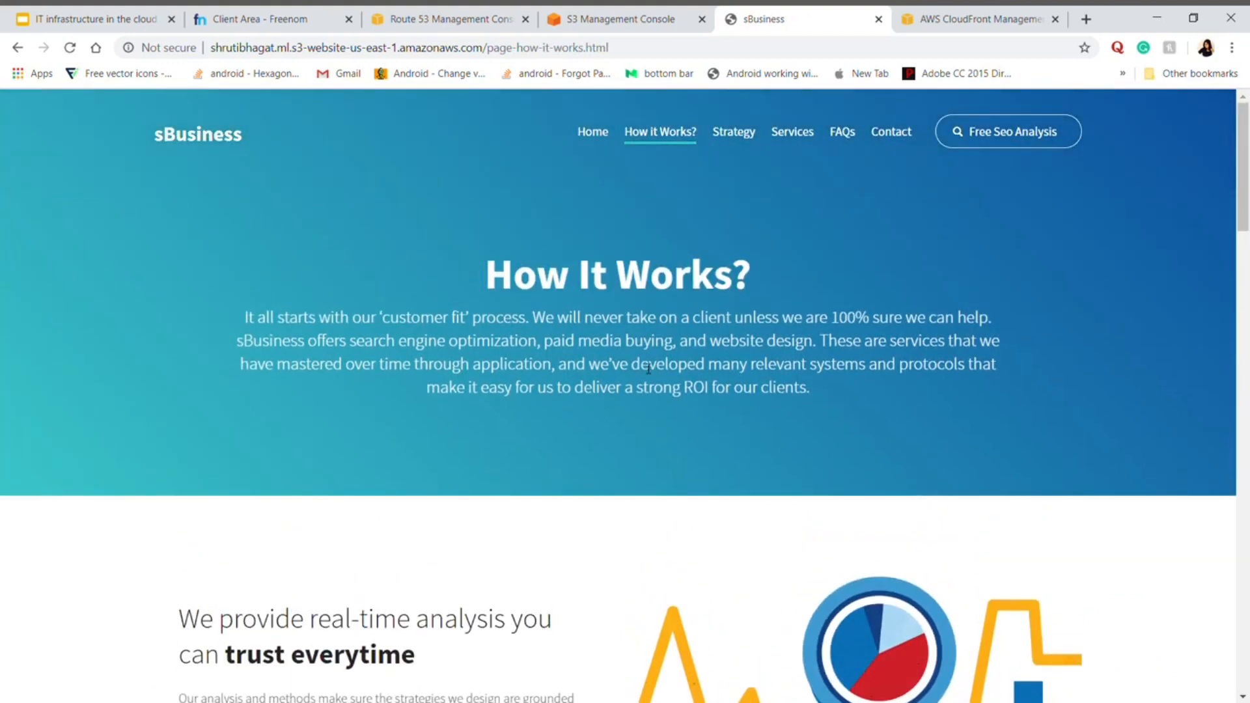
pyautogui.scroll(-5, 795, 503)
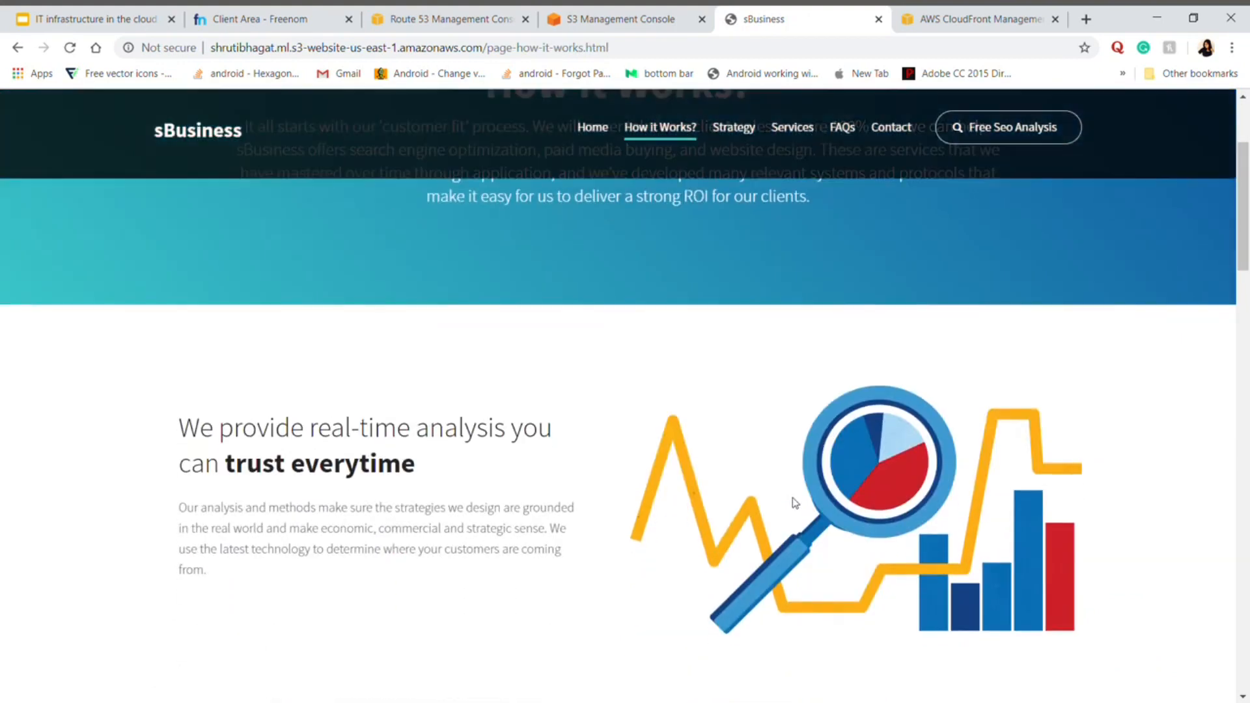
pyautogui.scroll(-3, 795, 503)
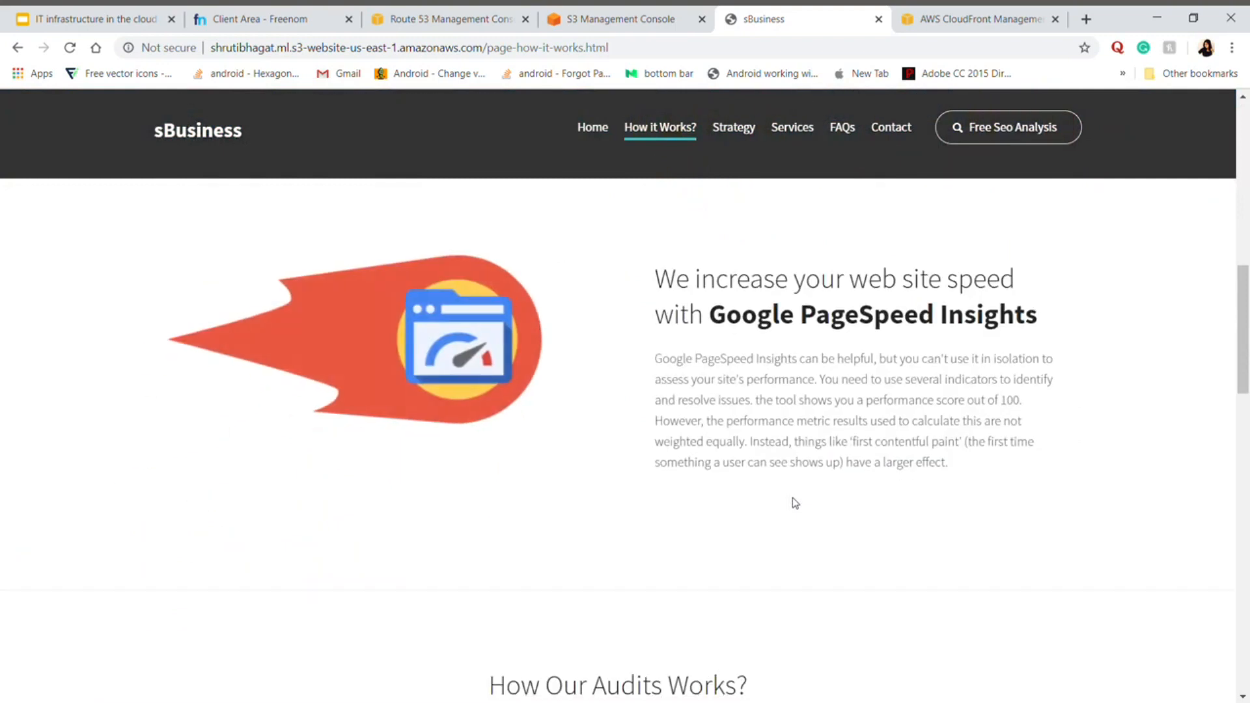
pyautogui.scroll(3, 795, 503)
pyautogui.scroll(1, 795, 503)
pyautogui.scroll(-4, 795, 503)
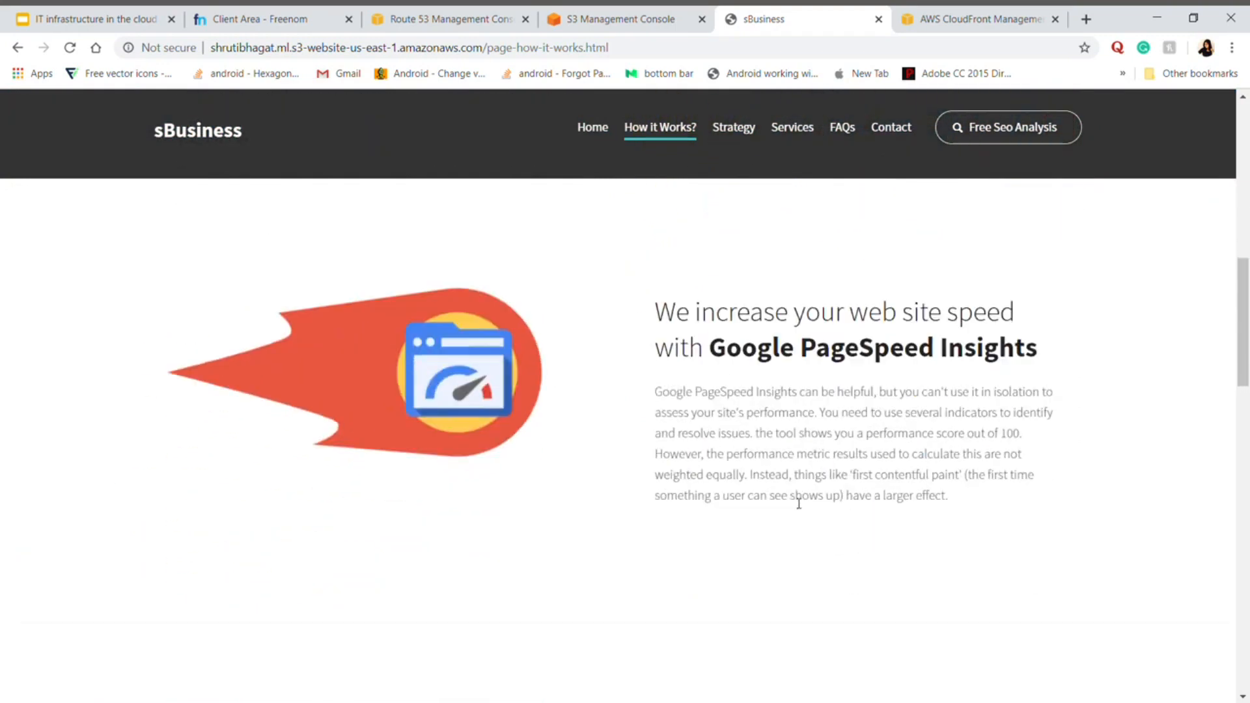
pyautogui.scroll(-7, 799, 504)
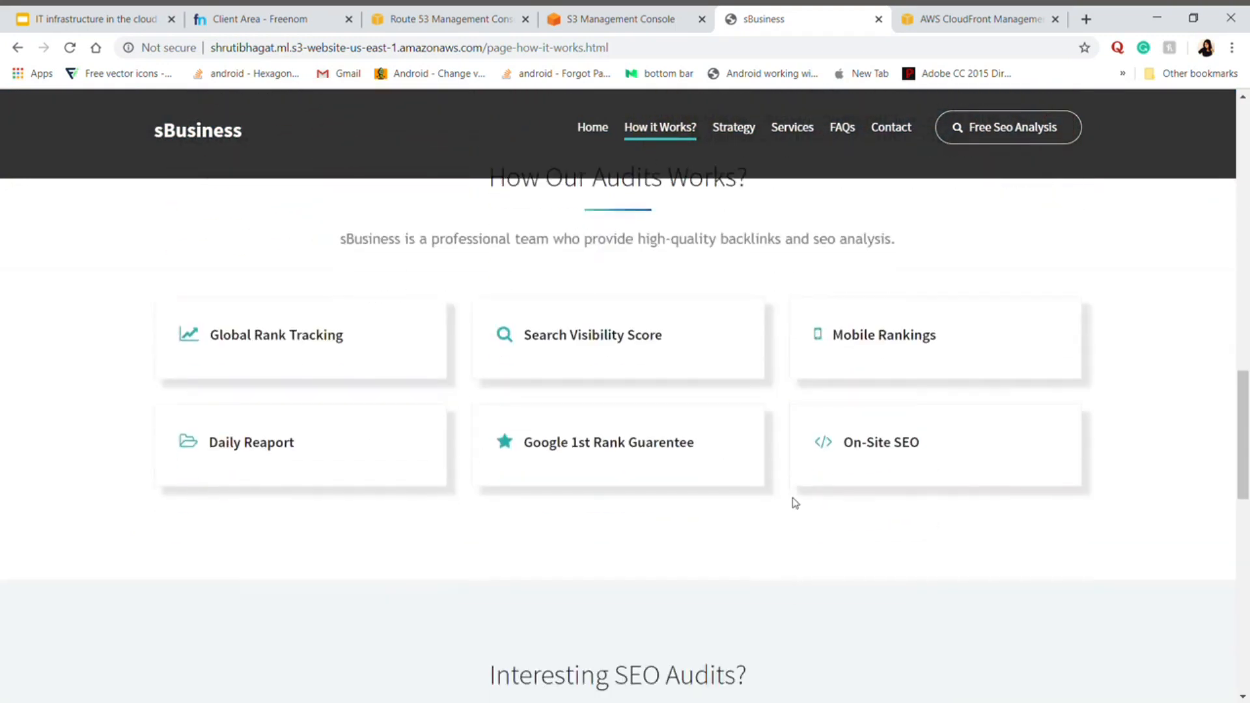
pyautogui.scroll(15, 850, 583)
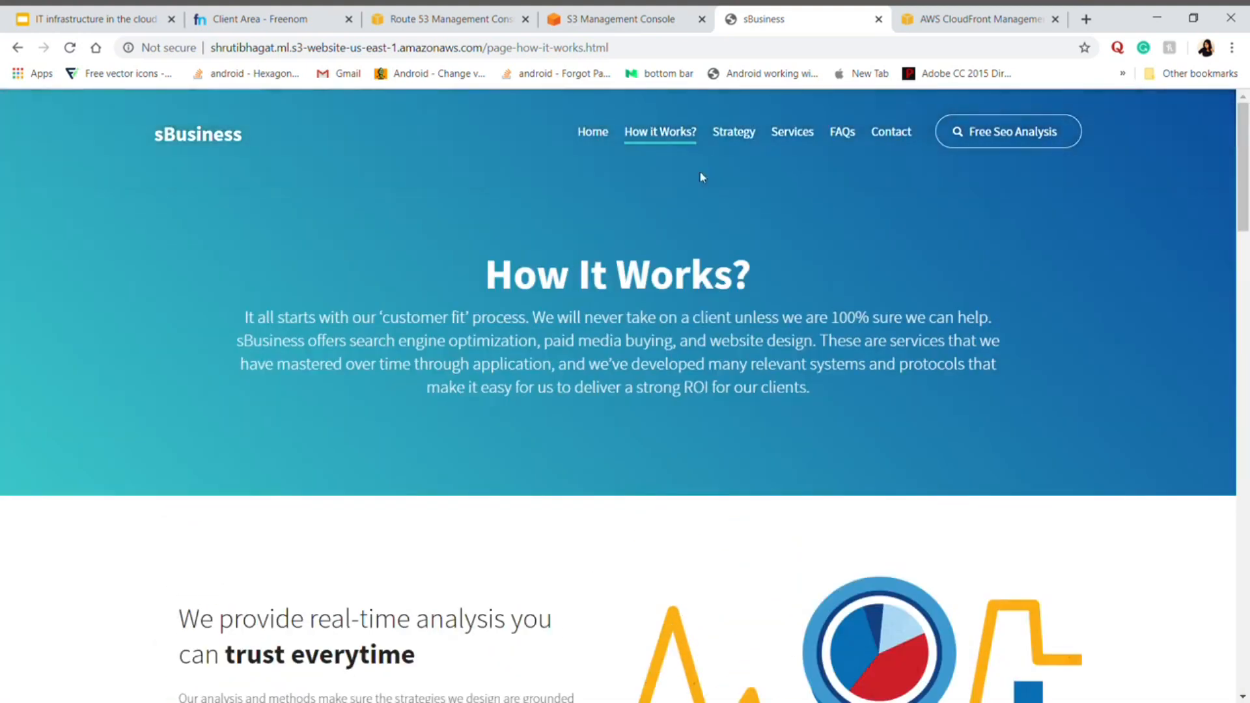
# - Open the site's Strategy page and look through the marketing strategy graphic and SEO Consultancy Service sections
pyautogui.click(738, 133)
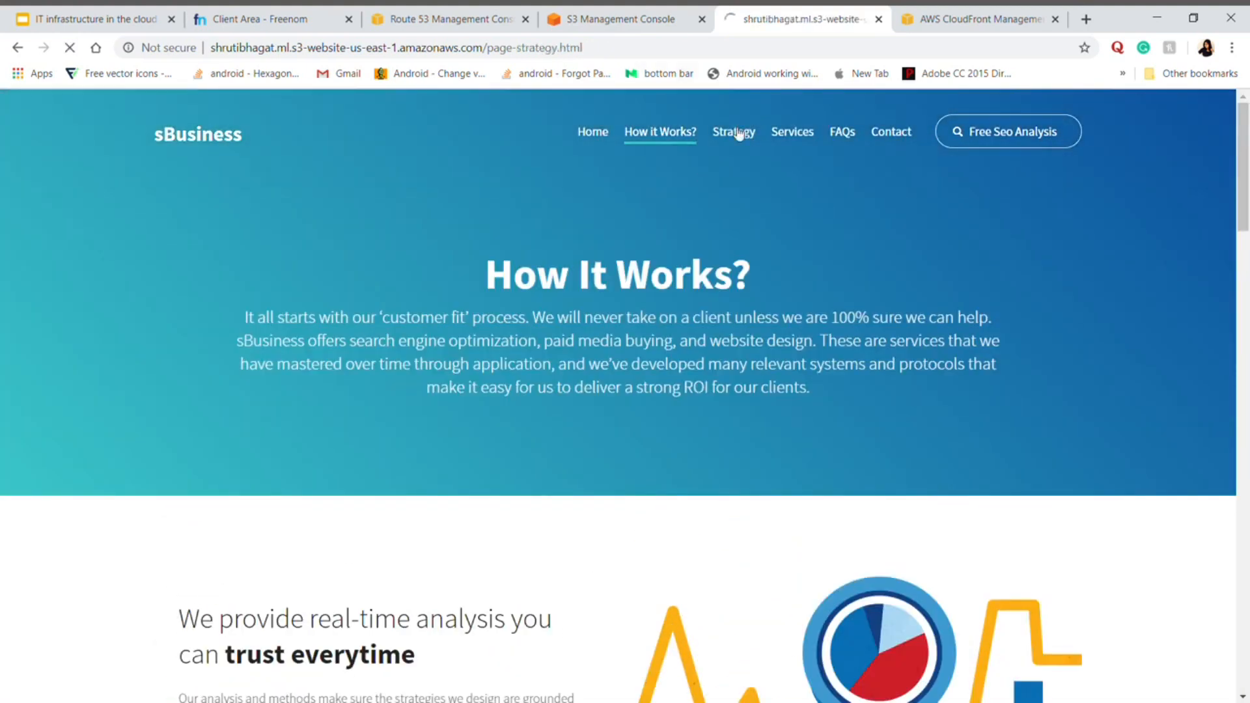
pyautogui.scroll(-1, 753, 362)
pyautogui.scroll(-5, 755, 364)
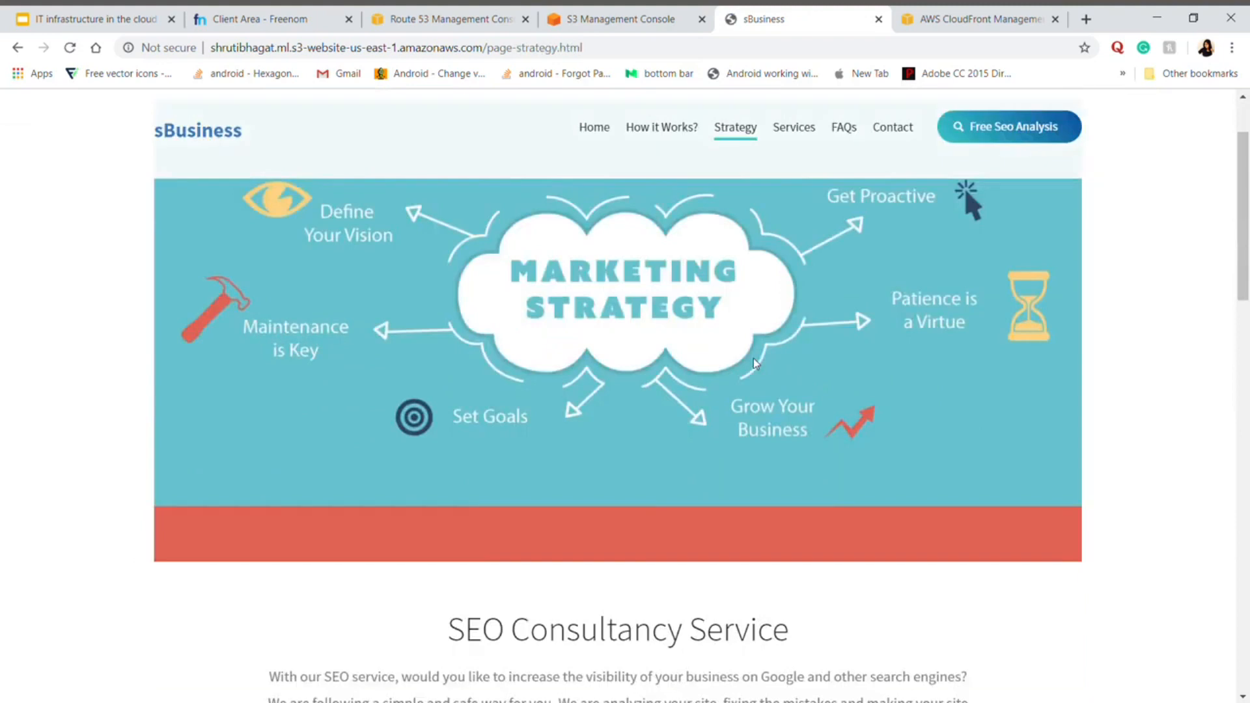
pyautogui.scroll(3, 755, 364)
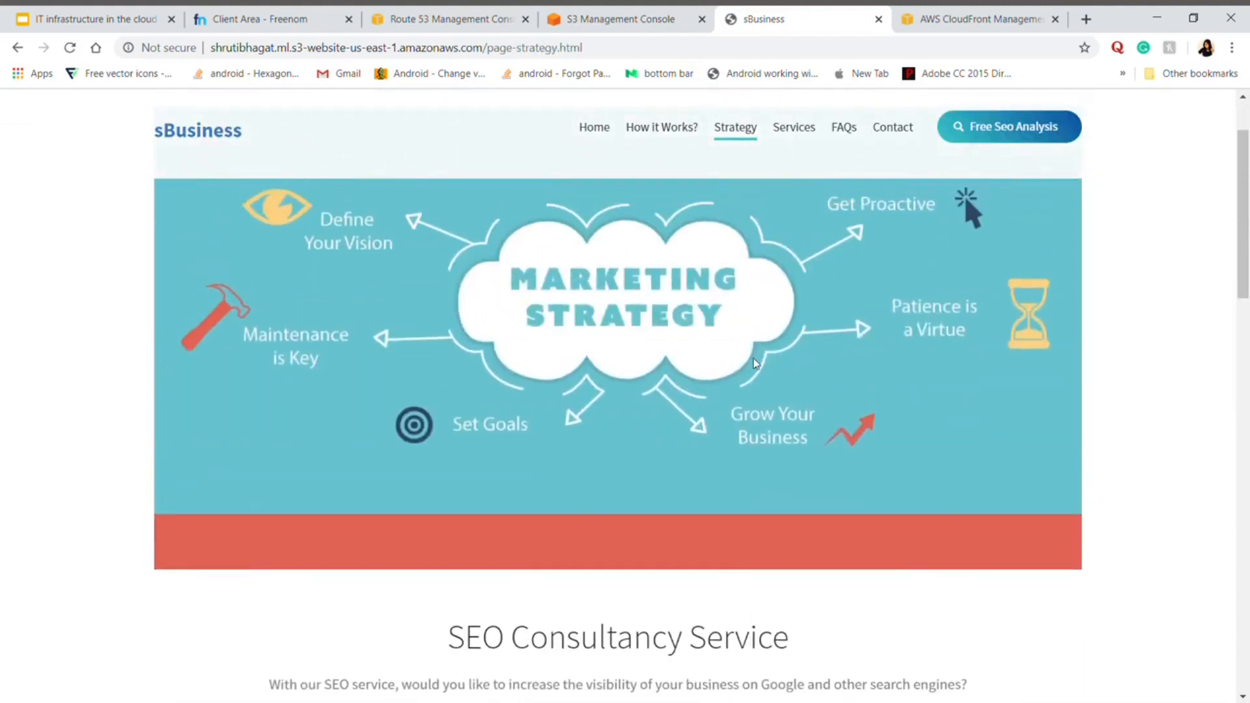
pyautogui.scroll(-2, 755, 363)
pyautogui.scroll(-3, 754, 363)
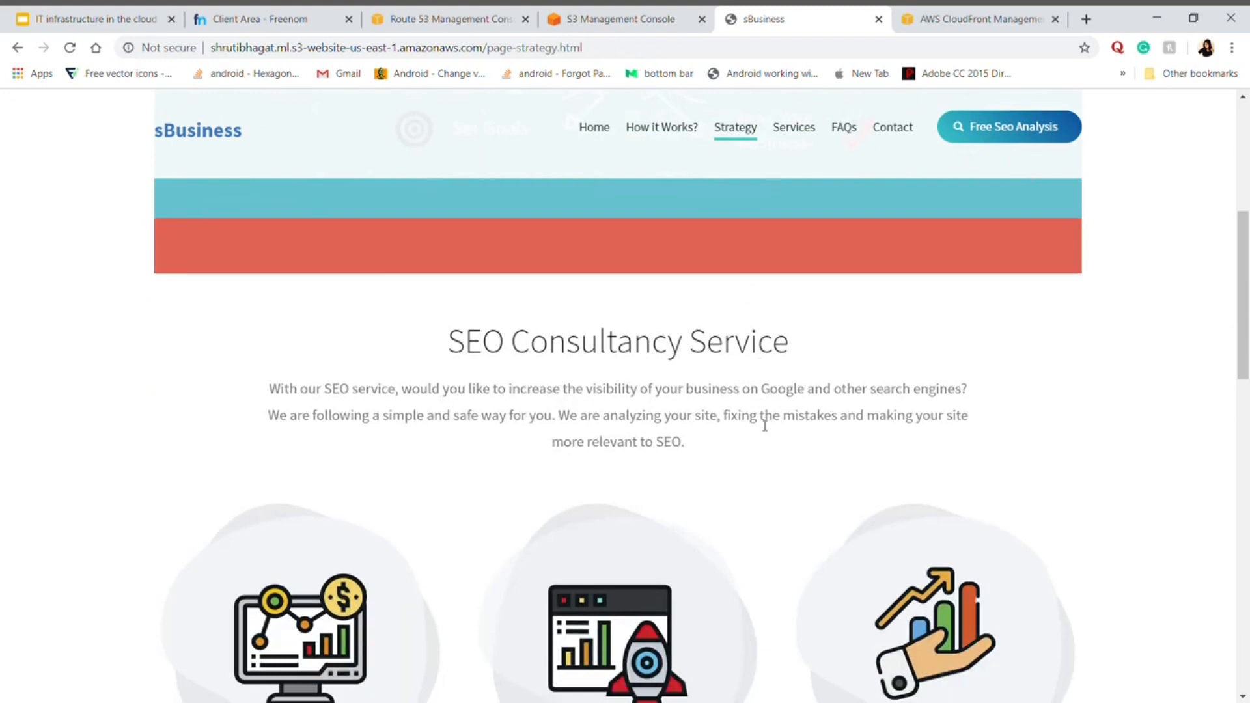
pyautogui.scroll(-3, 765, 426)
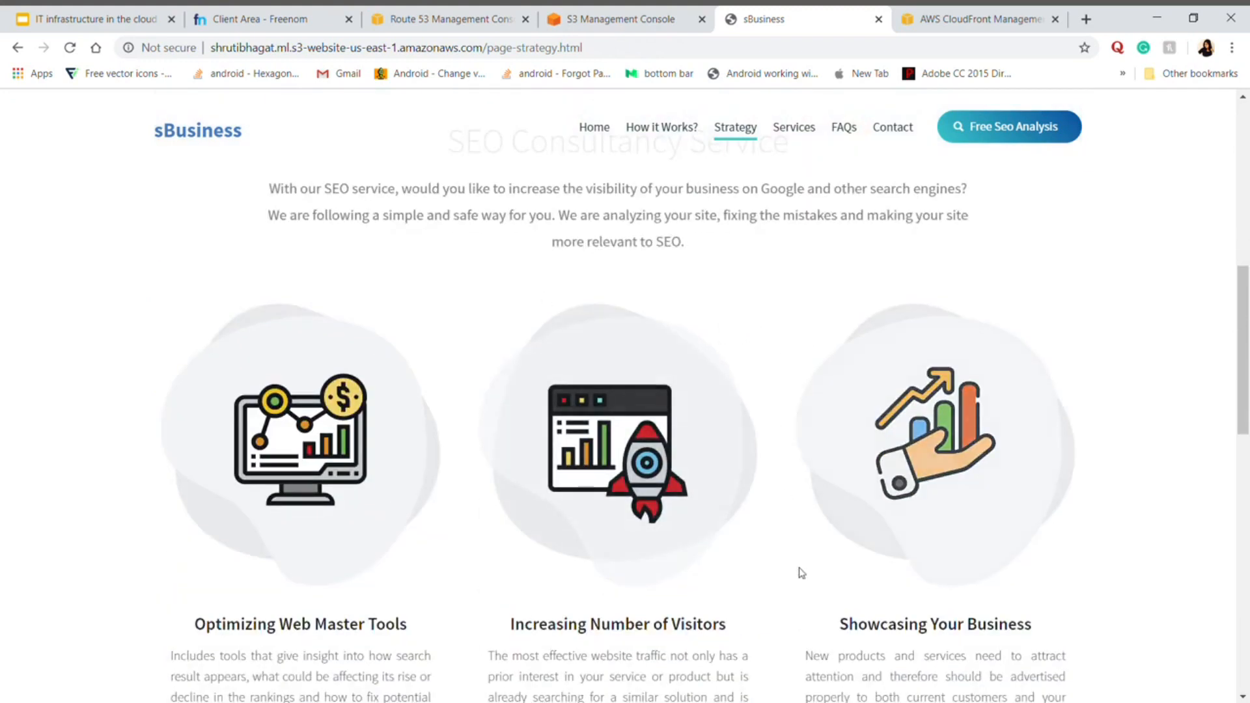
pyautogui.scroll(-3, 801, 573)
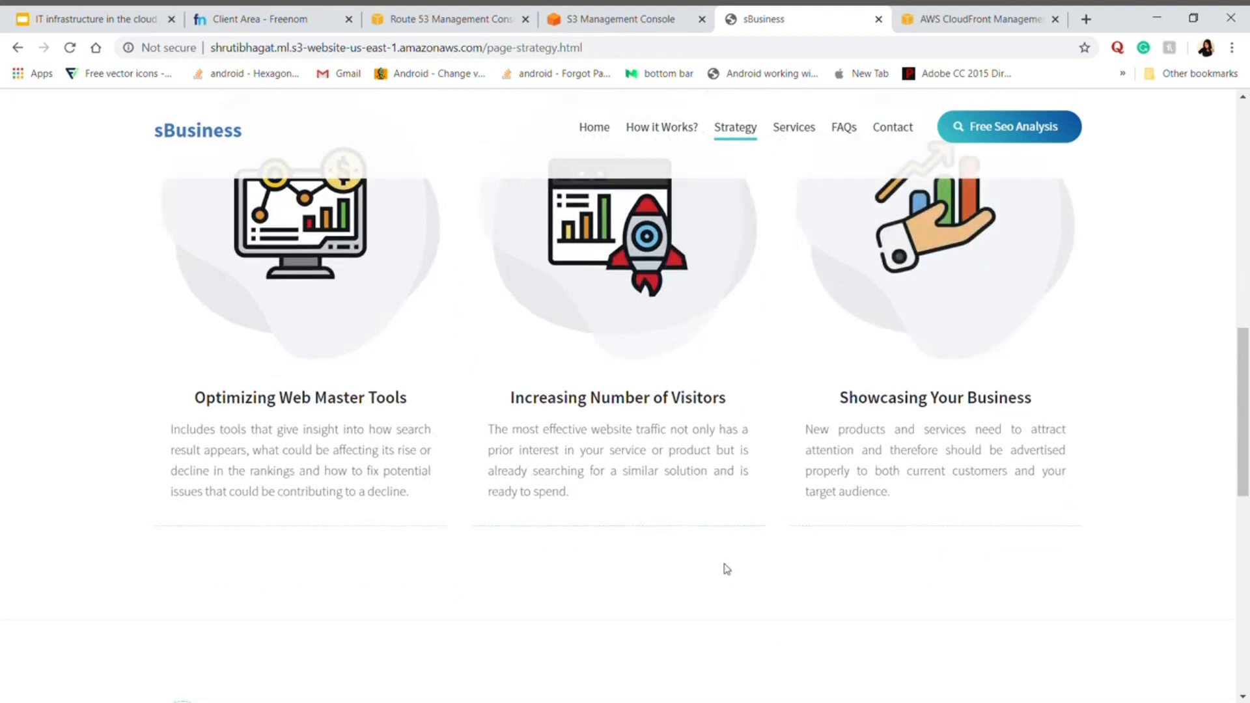
# - Open the Services page again and view the offered services down to the custom quote option
pyautogui.click(803, 128)
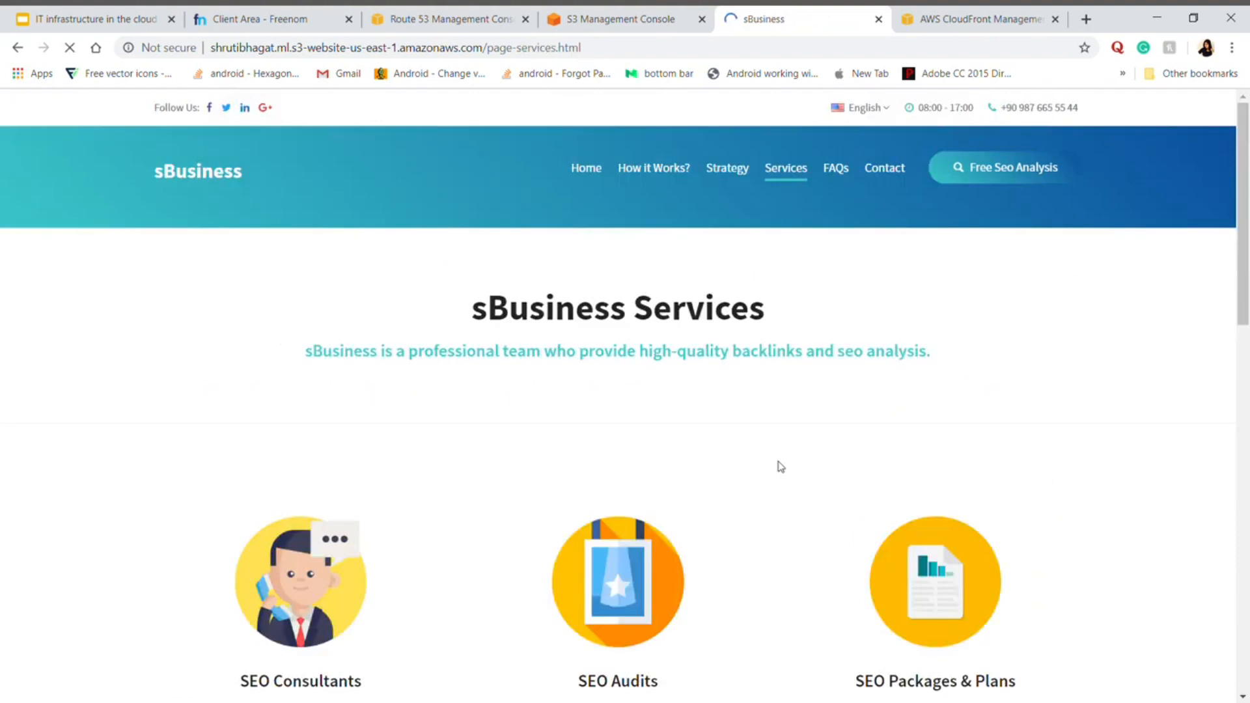
pyautogui.scroll(-8, 780, 467)
pyautogui.scroll(-2, 780, 467)
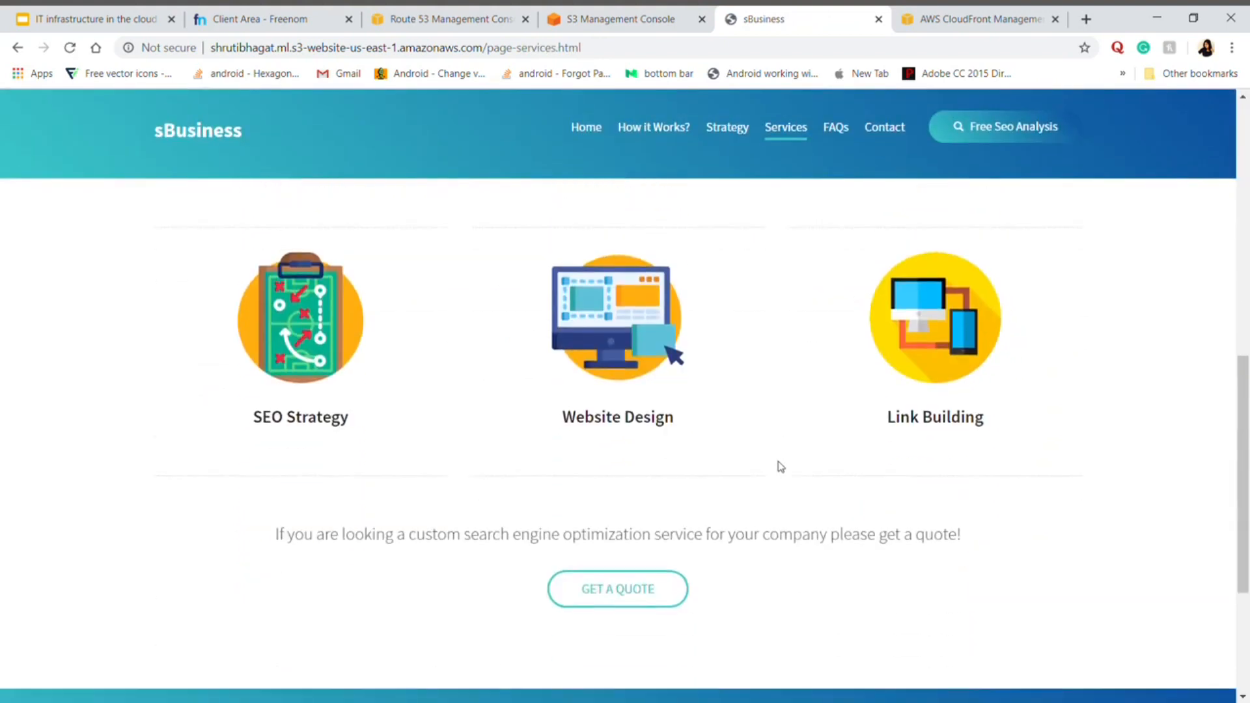
pyautogui.scroll(-1, 780, 467)
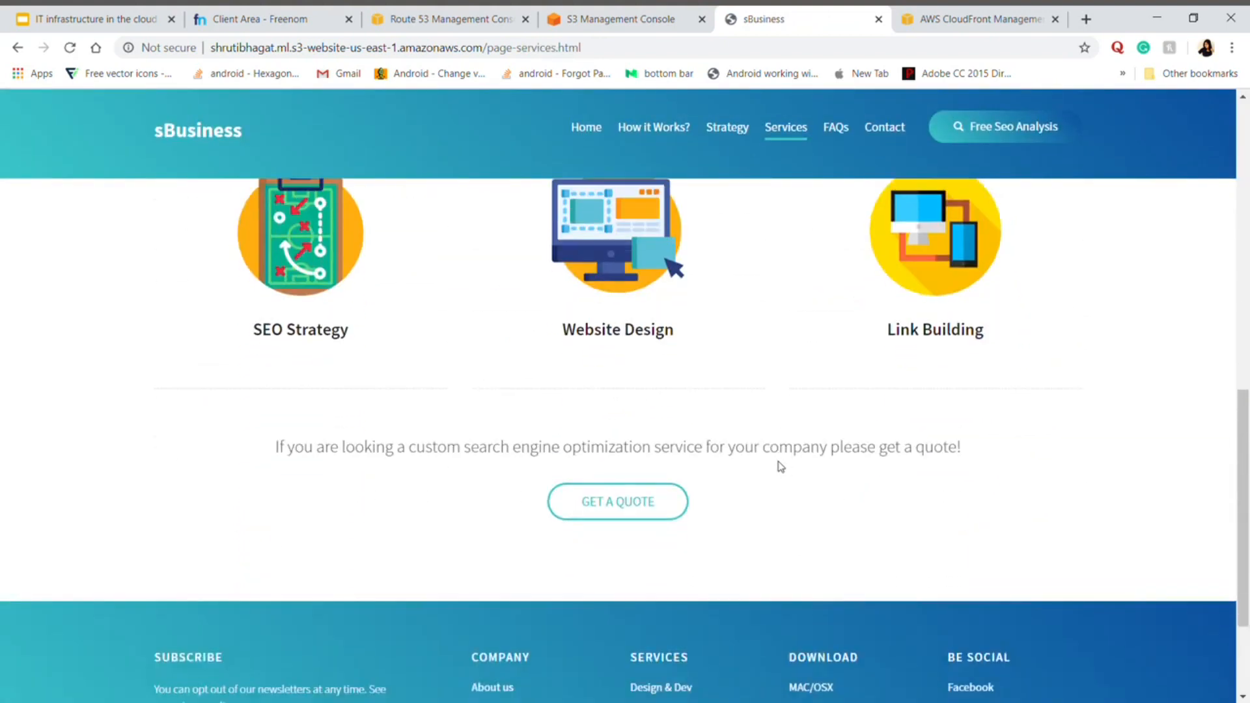
# - Open the site's FAQs page and view its contact options and list of questions
pyautogui.click(836, 130)
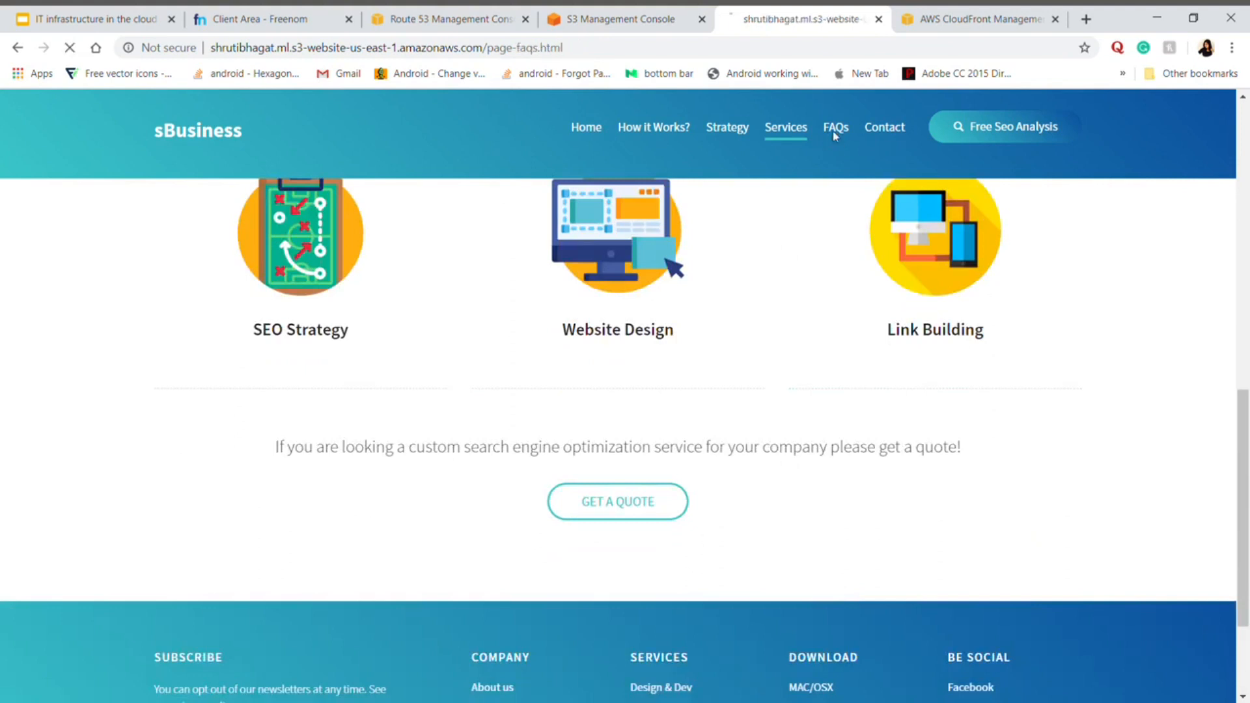
pyautogui.scroll(-3, 765, 482)
pyautogui.scroll(2, 765, 481)
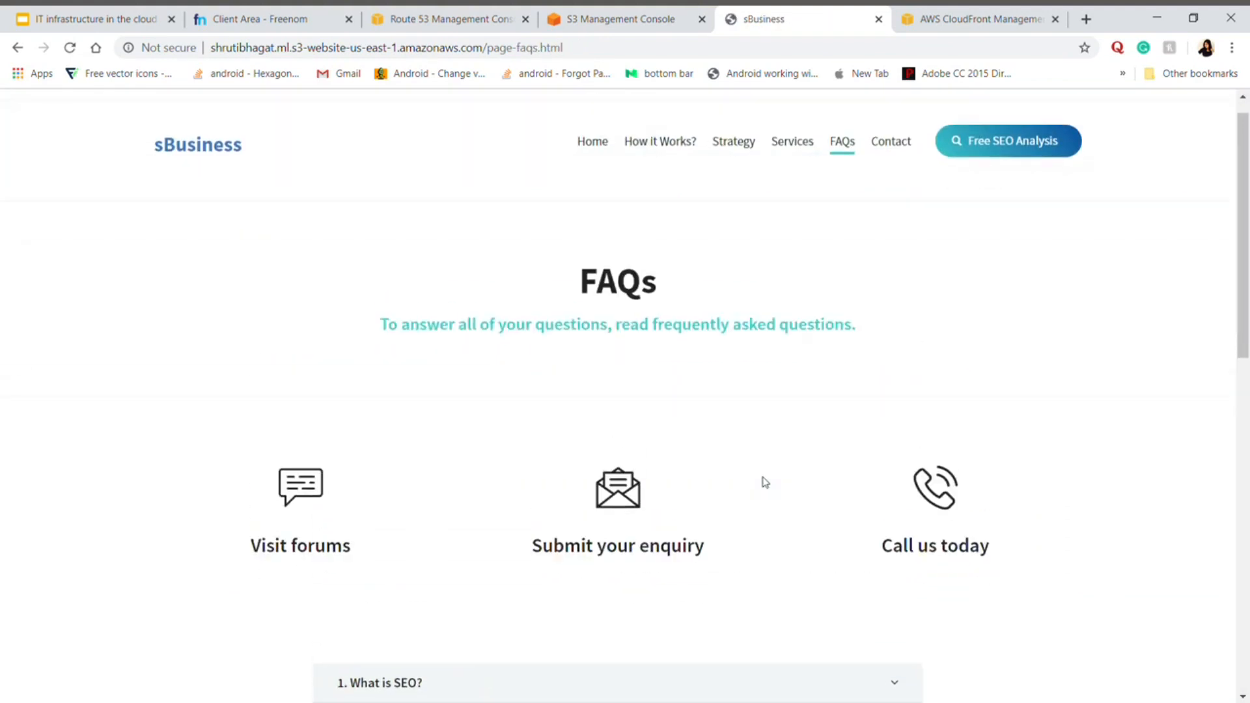
pyautogui.scroll(-6, 765, 482)
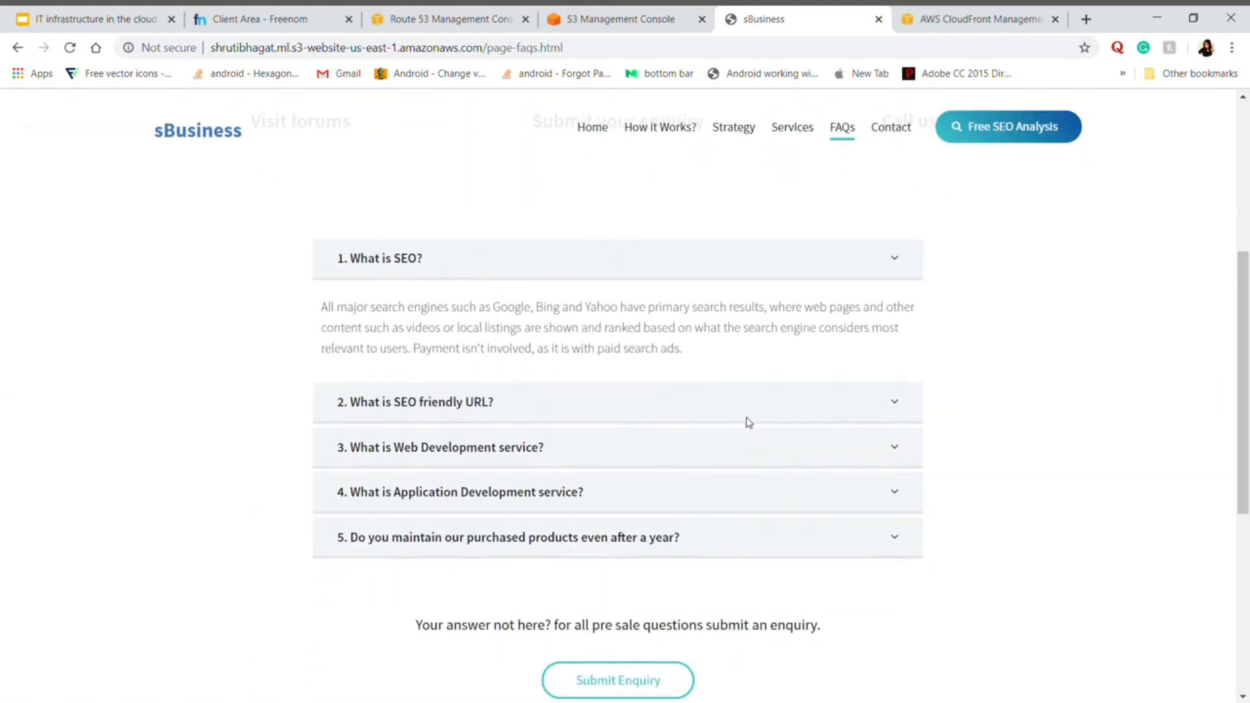
# - Expand the FAQ answers on SEO friendly URLs and Web Development service, and view the enquiry option below
pyautogui.click(897, 407)
pyautogui.click(897, 431)
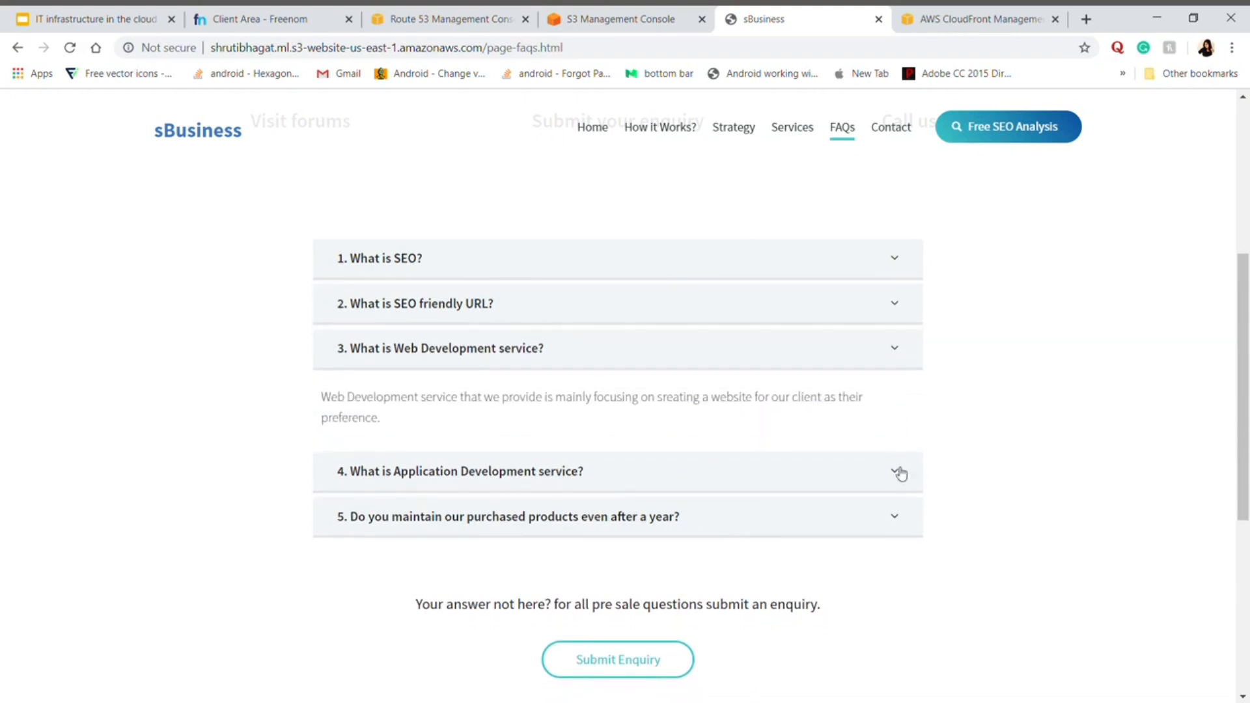
pyautogui.scroll(-2, 900, 473)
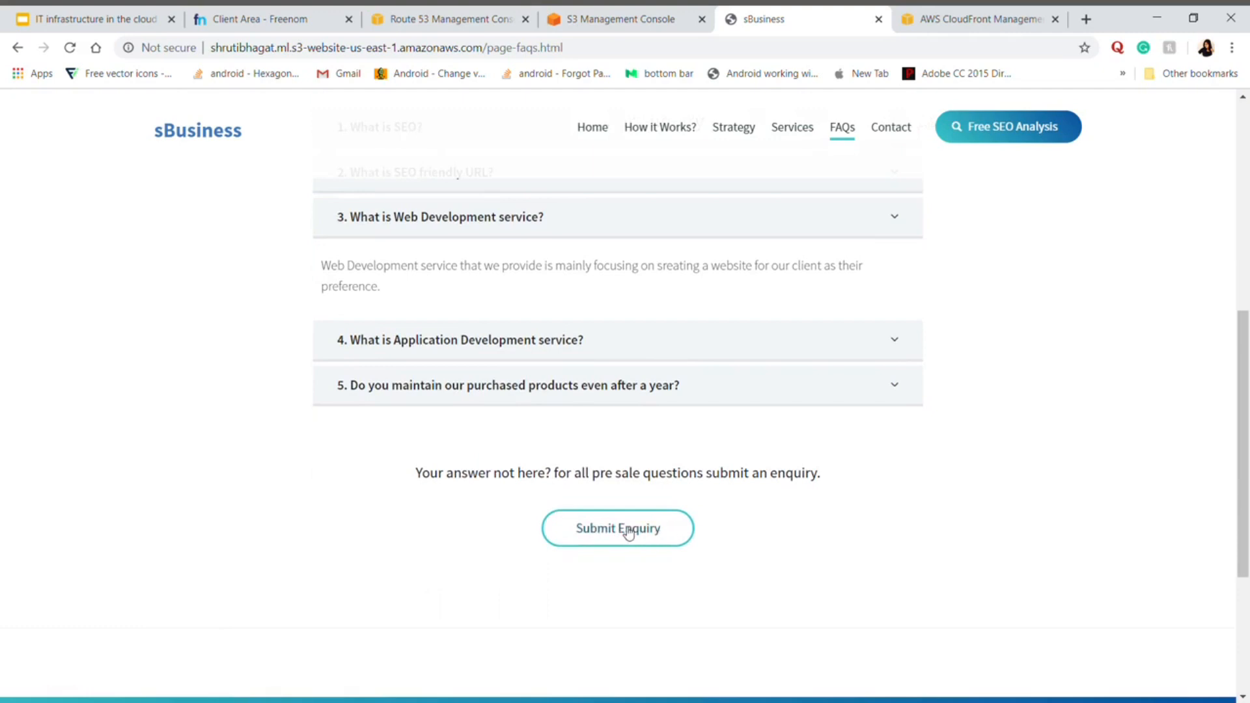
pyautogui.scroll(9, 743, 501)
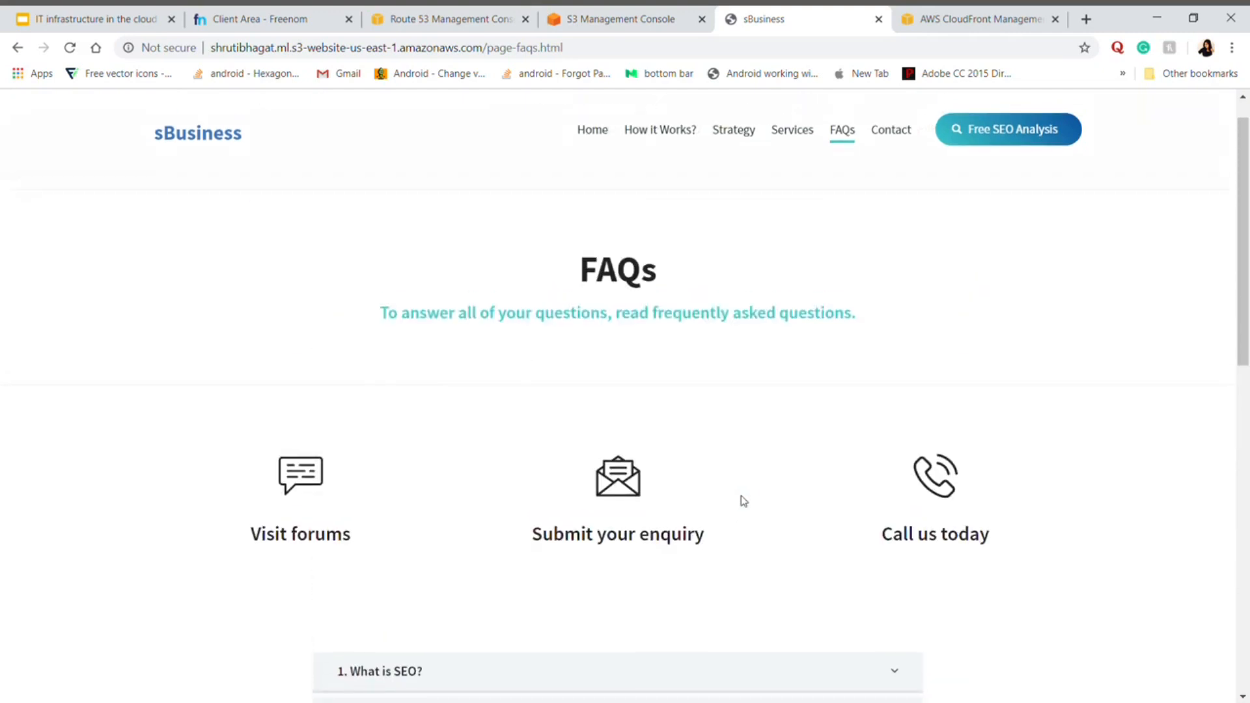
pyautogui.scroll(1, 814, 430)
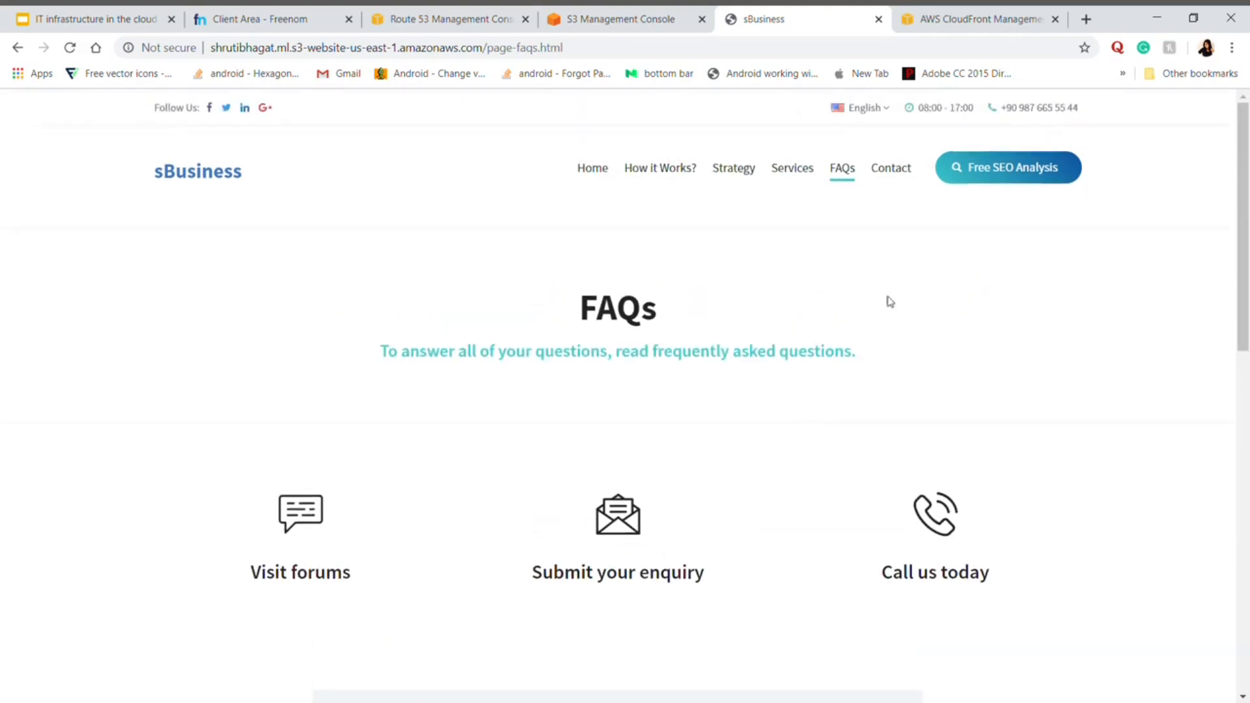
# - Open the Contact page and look through its support information, contact form and contact details
pyautogui.click(893, 169)
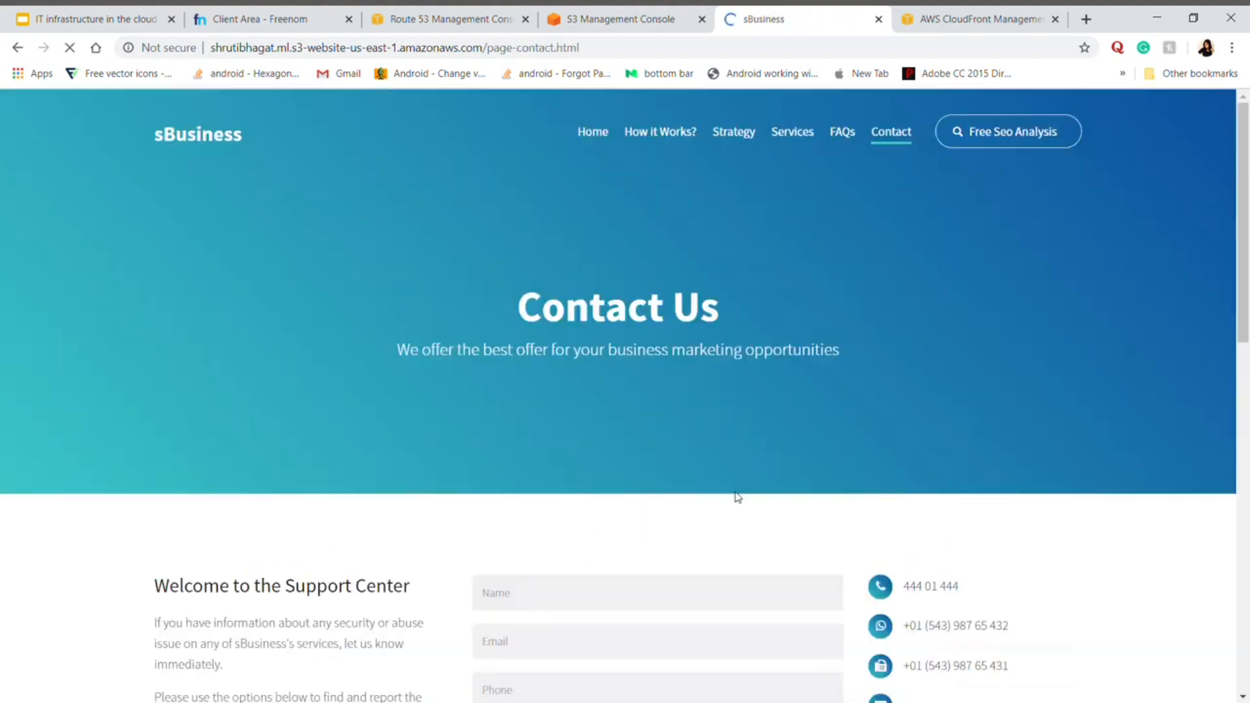
pyautogui.scroll(-1, 739, 497)
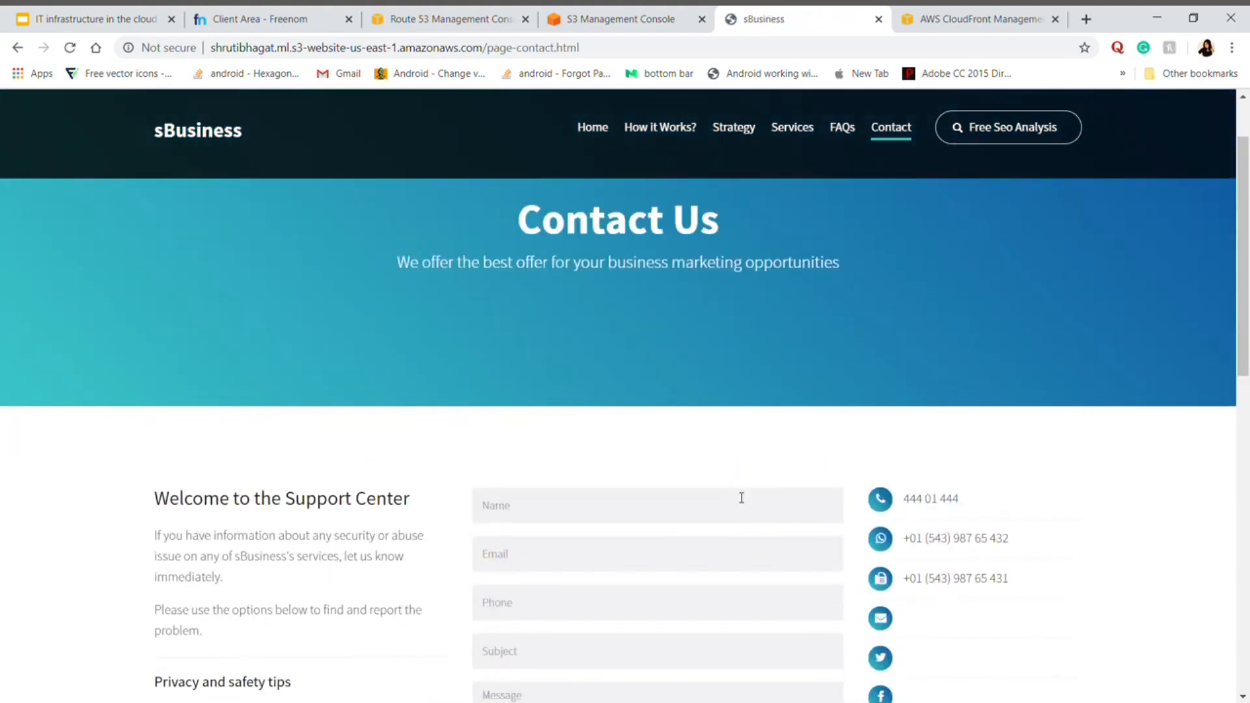
pyautogui.scroll(-2, 741, 497)
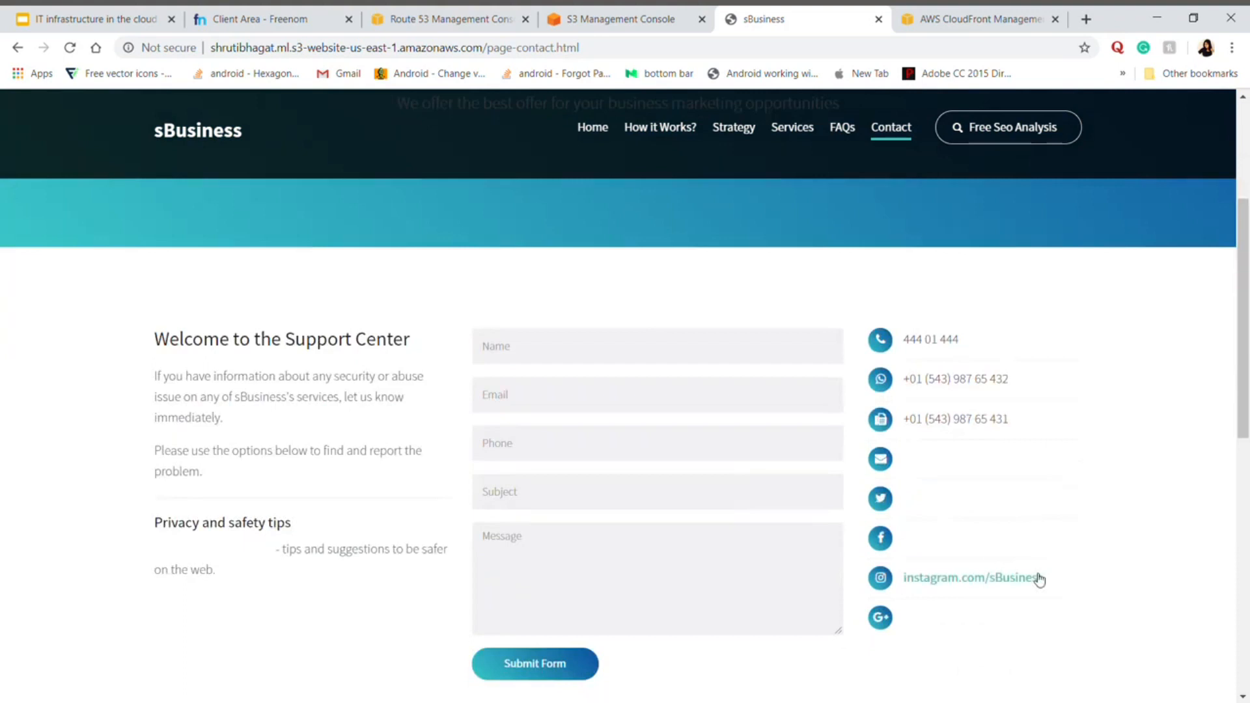
pyautogui.scroll(-3, 716, 547)
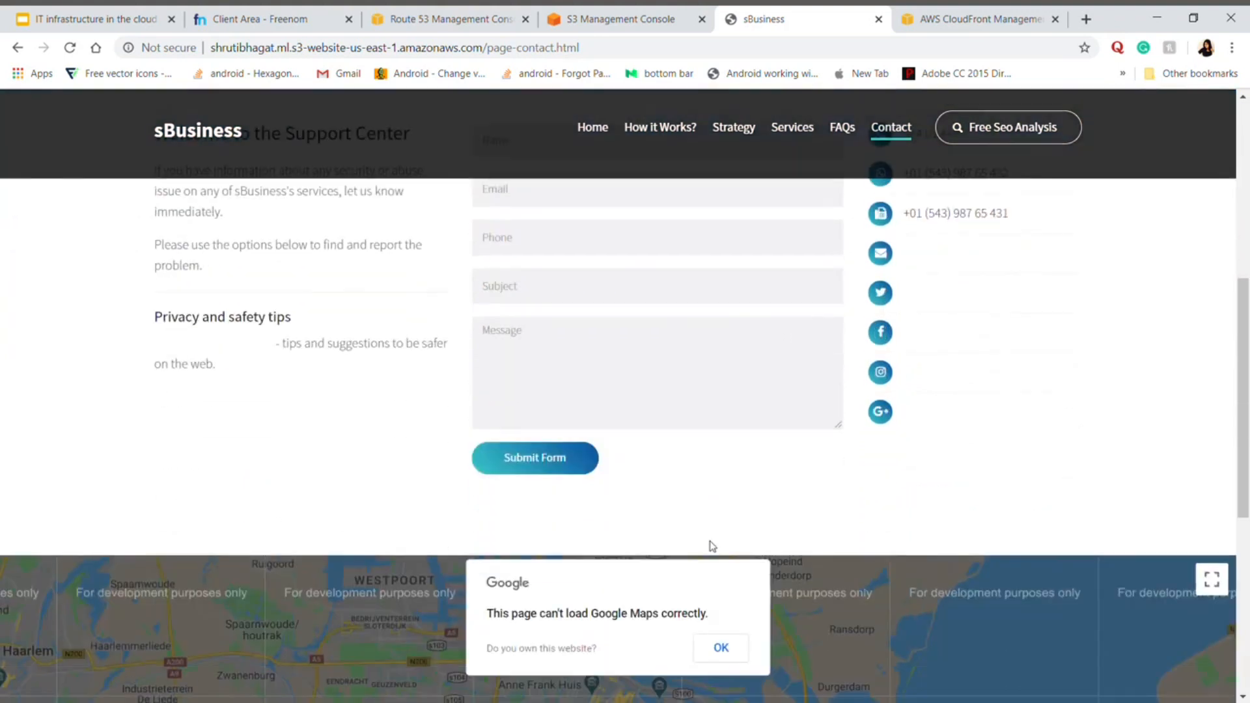
pyautogui.scroll(-3, 694, 446)
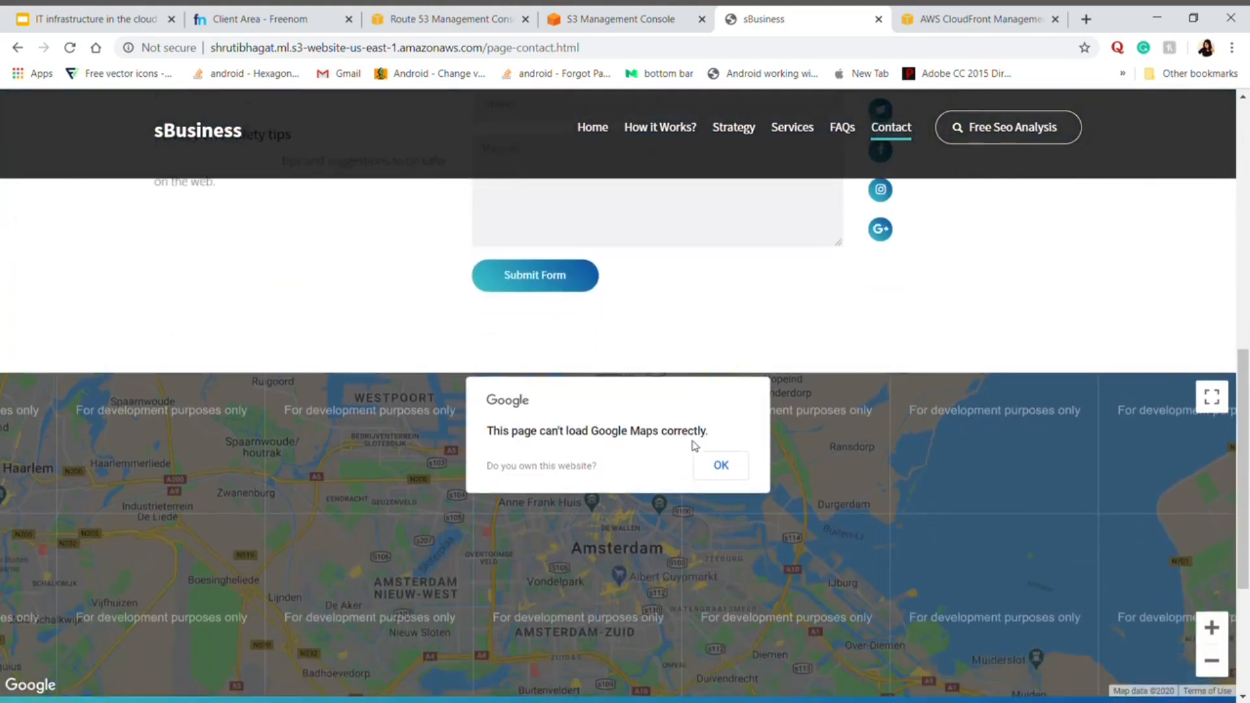
# - Examine the Contact page's embedded map and footer links, and return to the page heading
pyautogui.scroll(-1, 812, 337)
pyautogui.scroll(-1, 811, 333)
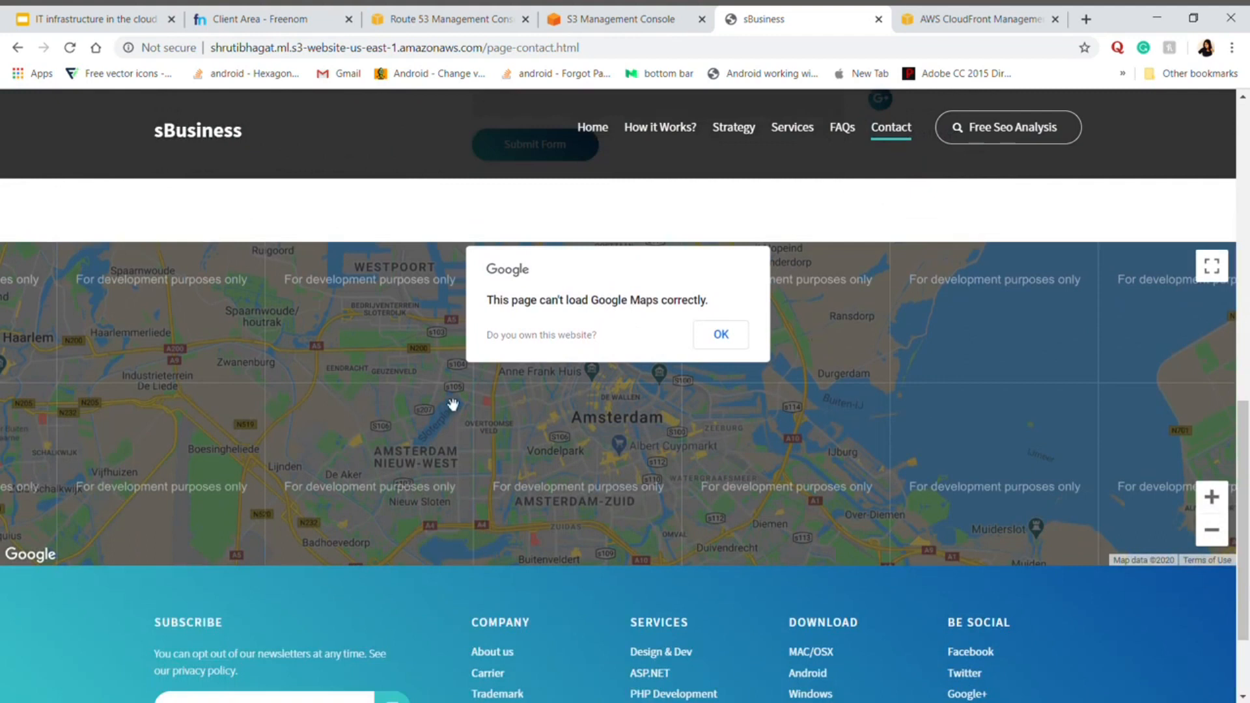
pyautogui.scroll(-1, 796, 511)
pyautogui.scroll(1, 796, 512)
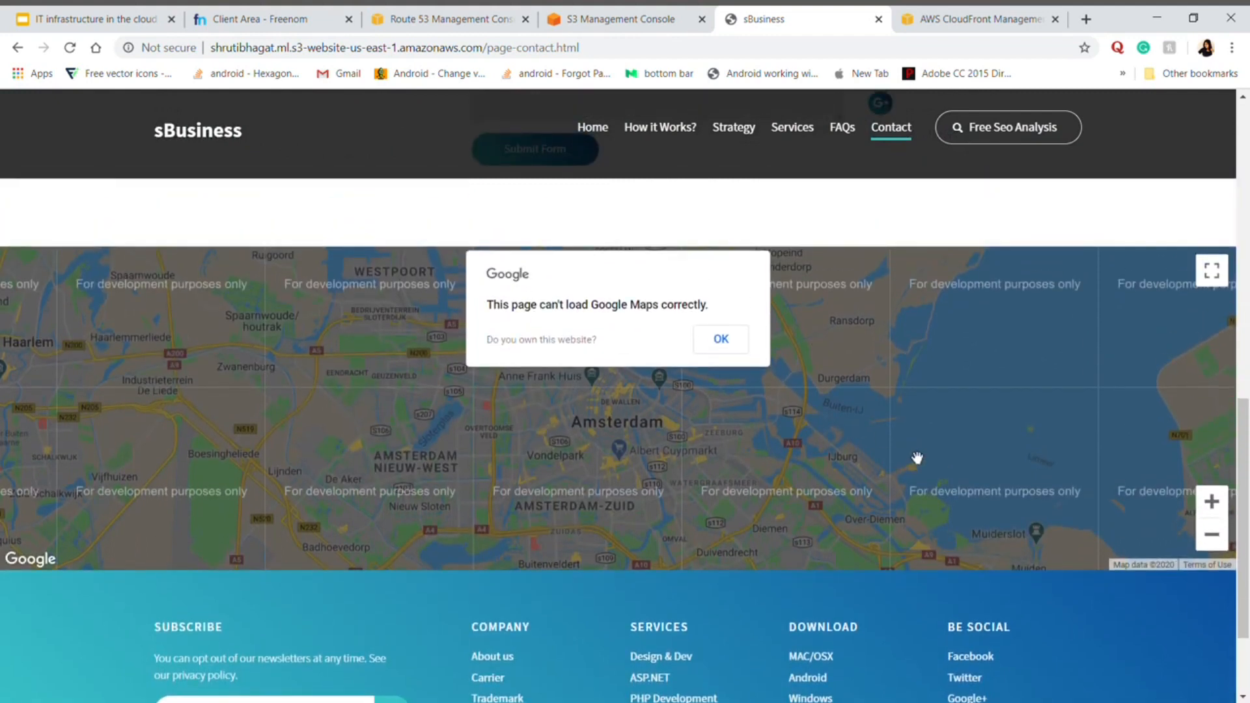
pyautogui.scroll(2, 916, 458)
pyautogui.scroll(-2, 917, 457)
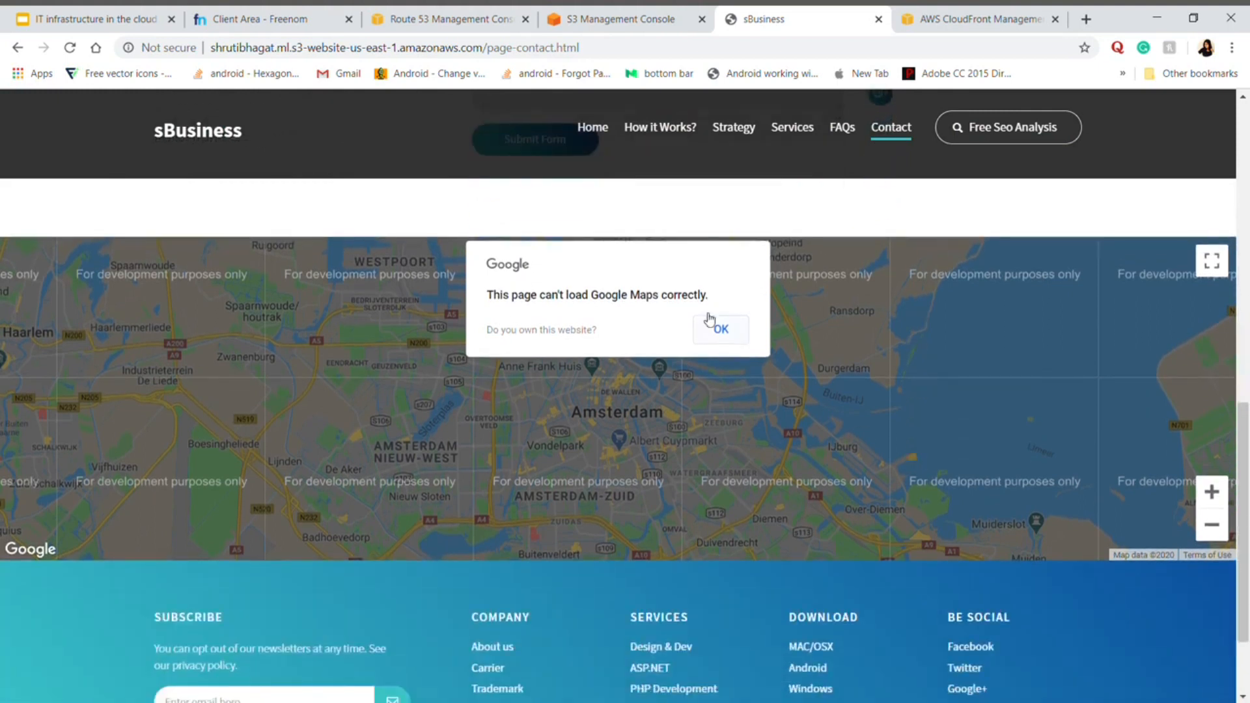
pyautogui.scroll(-2, 856, 449)
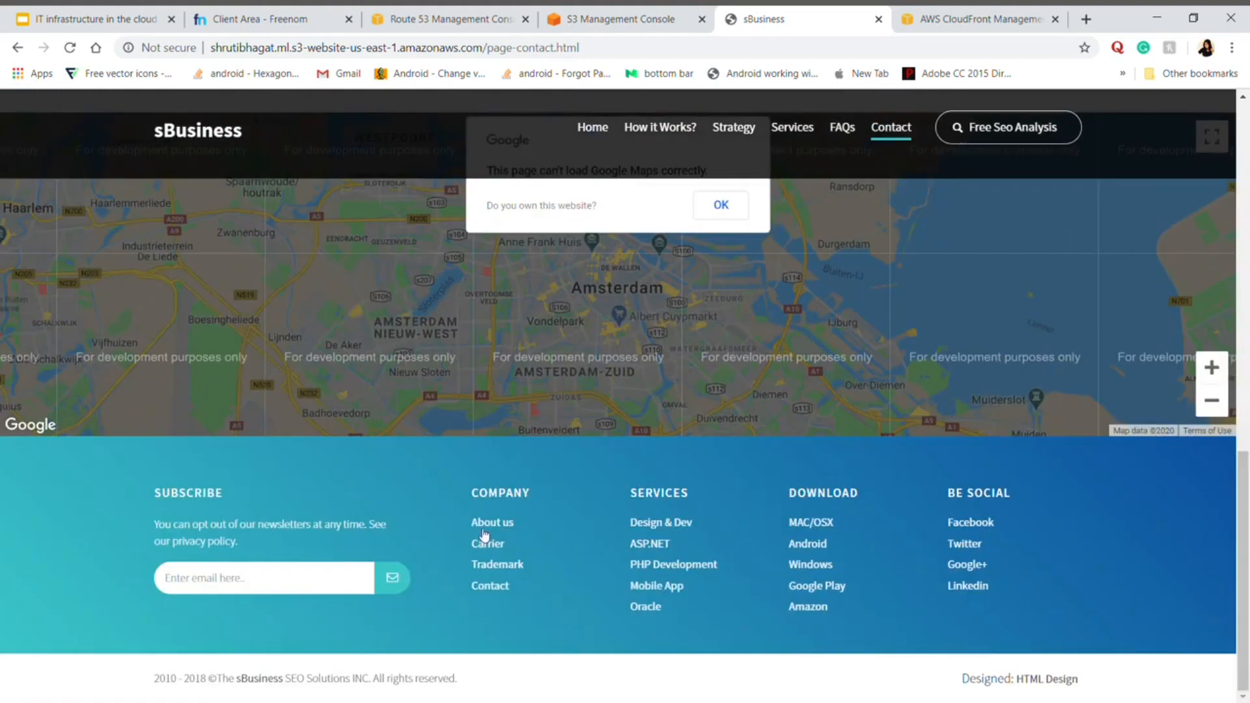
pyautogui.scroll(10, 1065, 561)
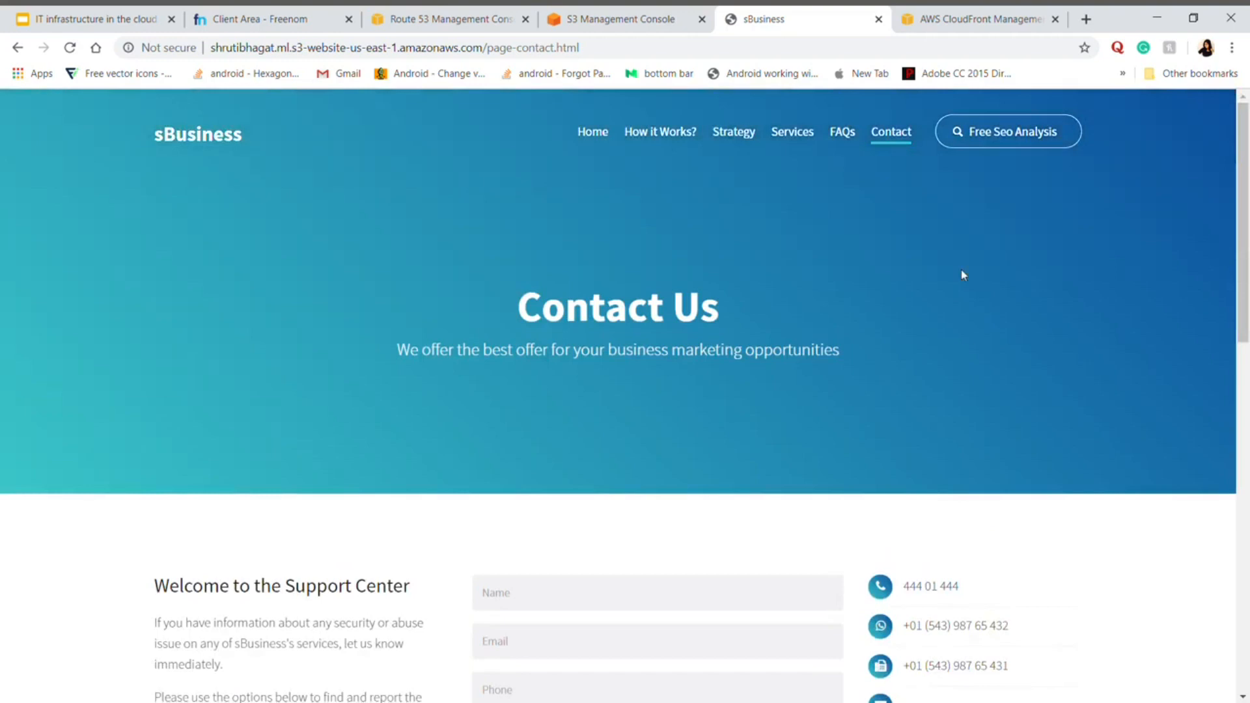
# - Test the site's error page by opening Free Seo Analysis and requesting the path /something on the same website endpoint
pyautogui.click(1004, 133)
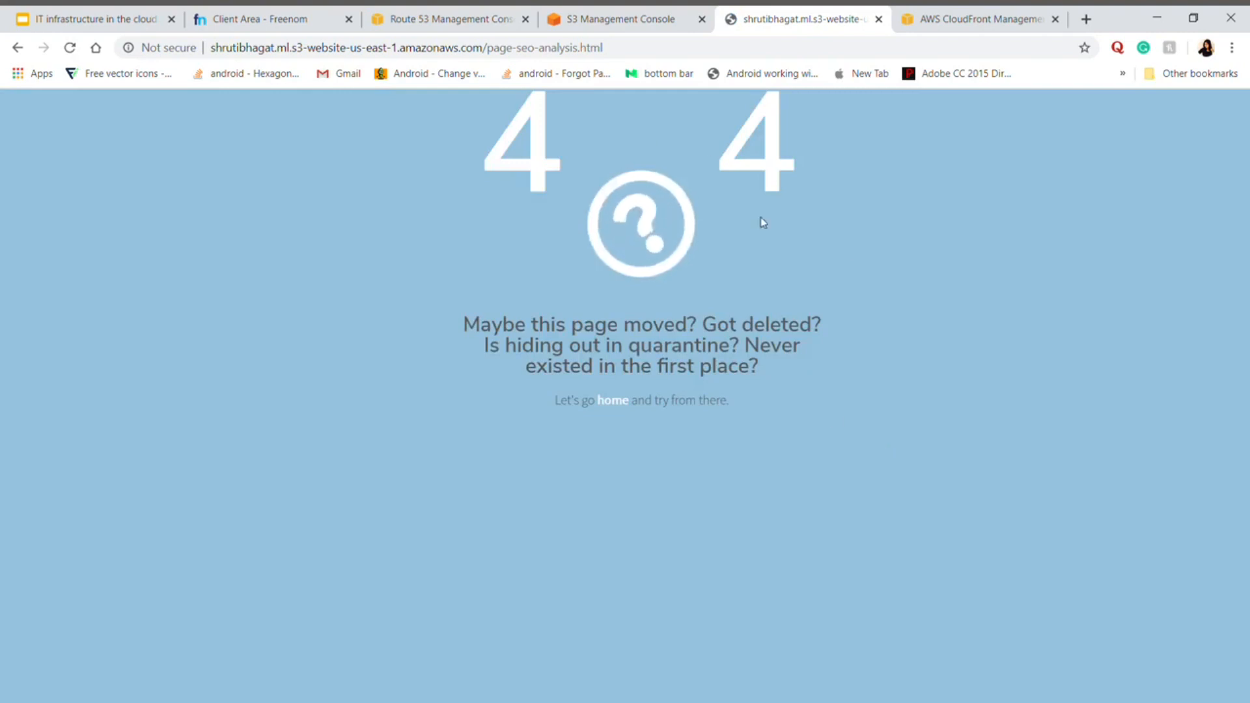
pyautogui.click(653, 53)
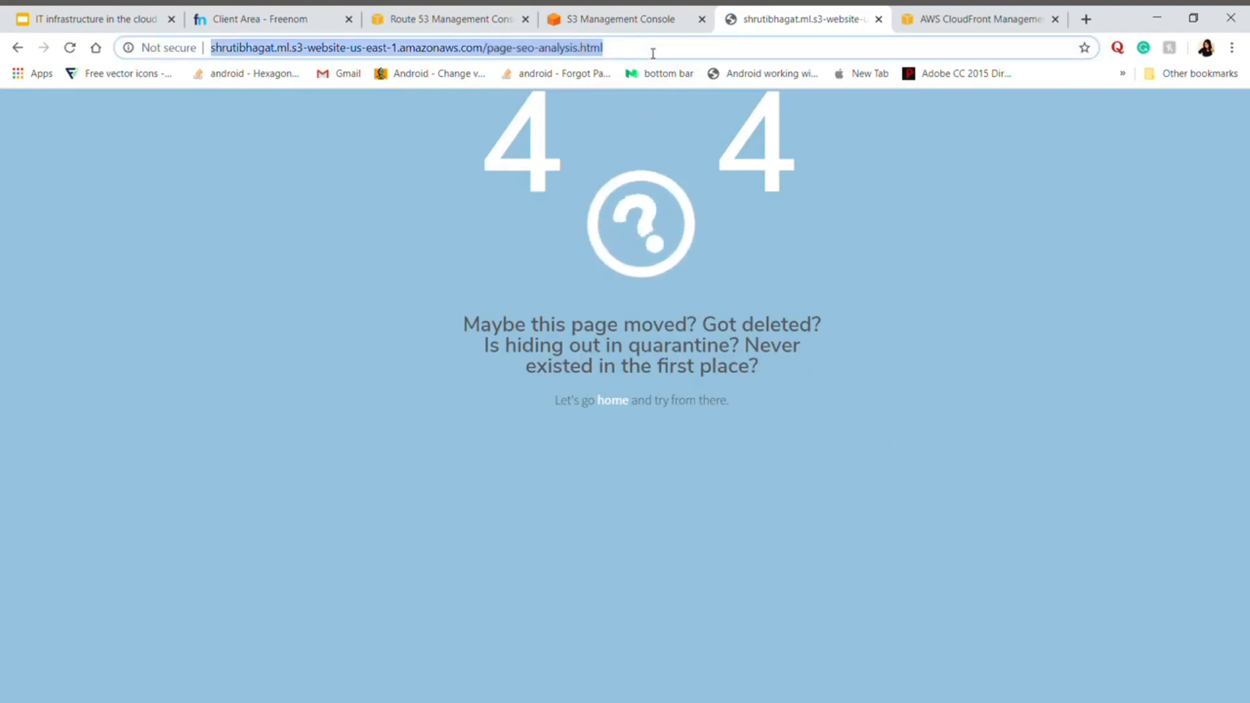
pyautogui.click(653, 53)
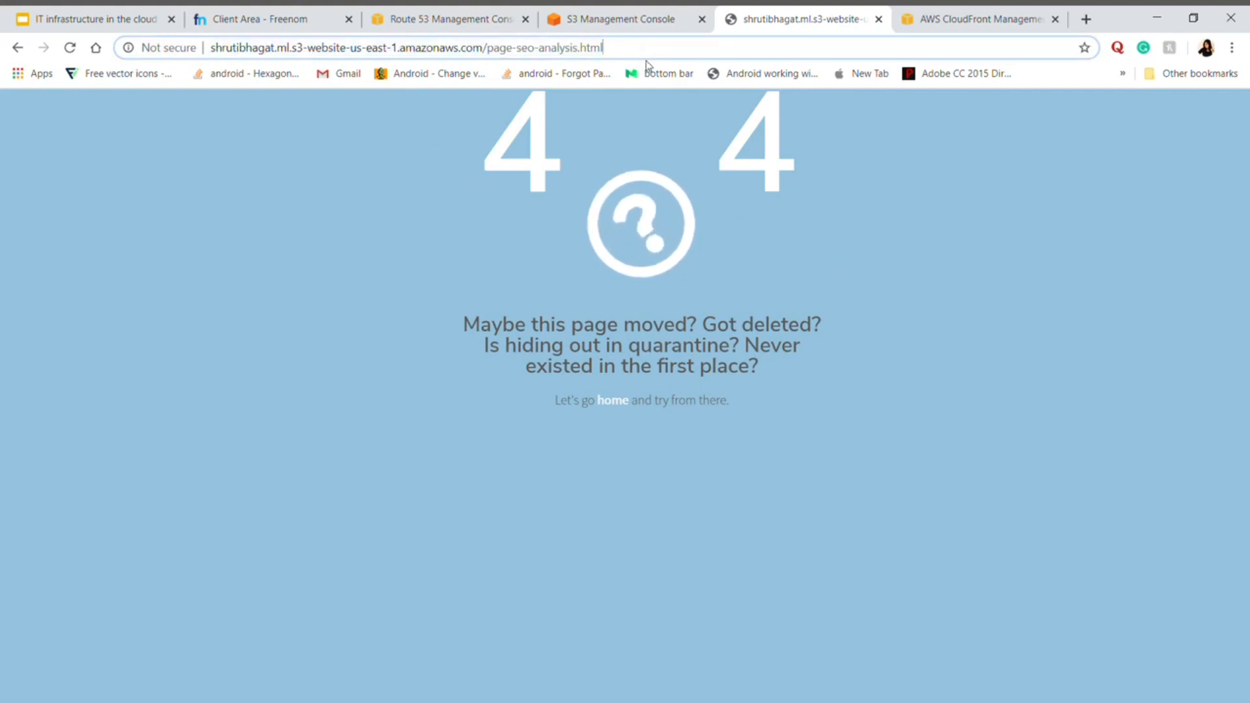
pyautogui.press('BackSpace')
pyautogui.press('BackSpace')
pyautogui.press('BackSpace')
pyautogui.press('BackSpace')
pyautogui.press('BackSpace')
pyautogui.press('BackSpace')
pyautogui.press('BackSpace')
pyautogui.press('BackSpace')
pyautogui.press('BackSpace')
pyautogui.press('BackSpace')
pyautogui.press('BackSpace')
pyautogui.press('BackSpace')
pyautogui.press('BackSpace')
pyautogui.press('BackSpace')
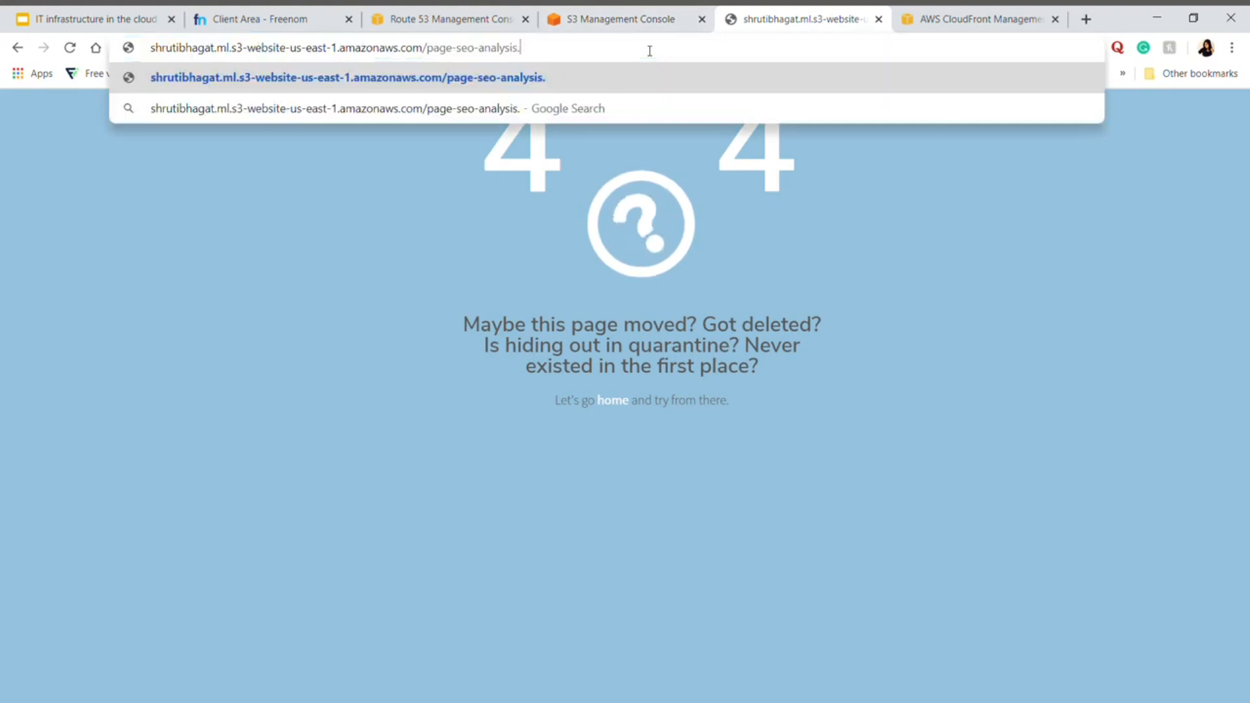
pyautogui.press('BackSpace')
pyautogui.press('BackSpace')
pyautogui.press('BackSpace')
pyautogui.press('BackSpace')
pyautogui.press('BackSpace')
pyautogui.press('BackSpace')
pyautogui.press('BackSpace')
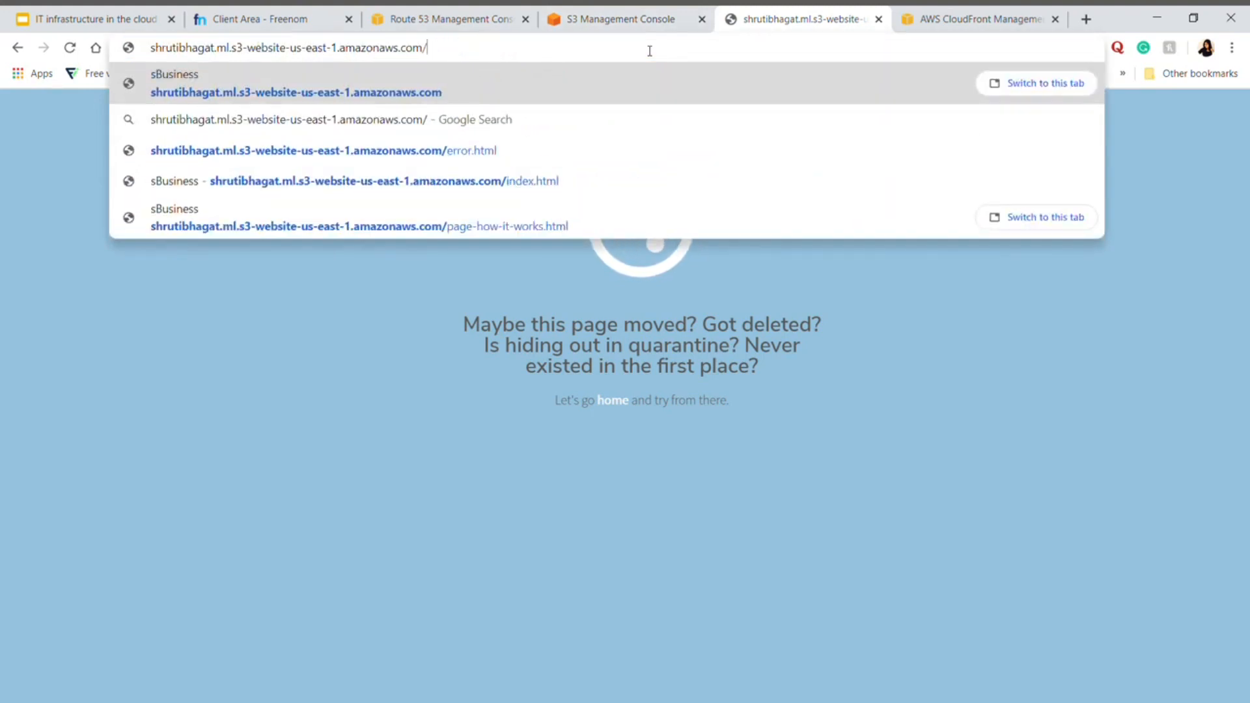
pyautogui.write('something')
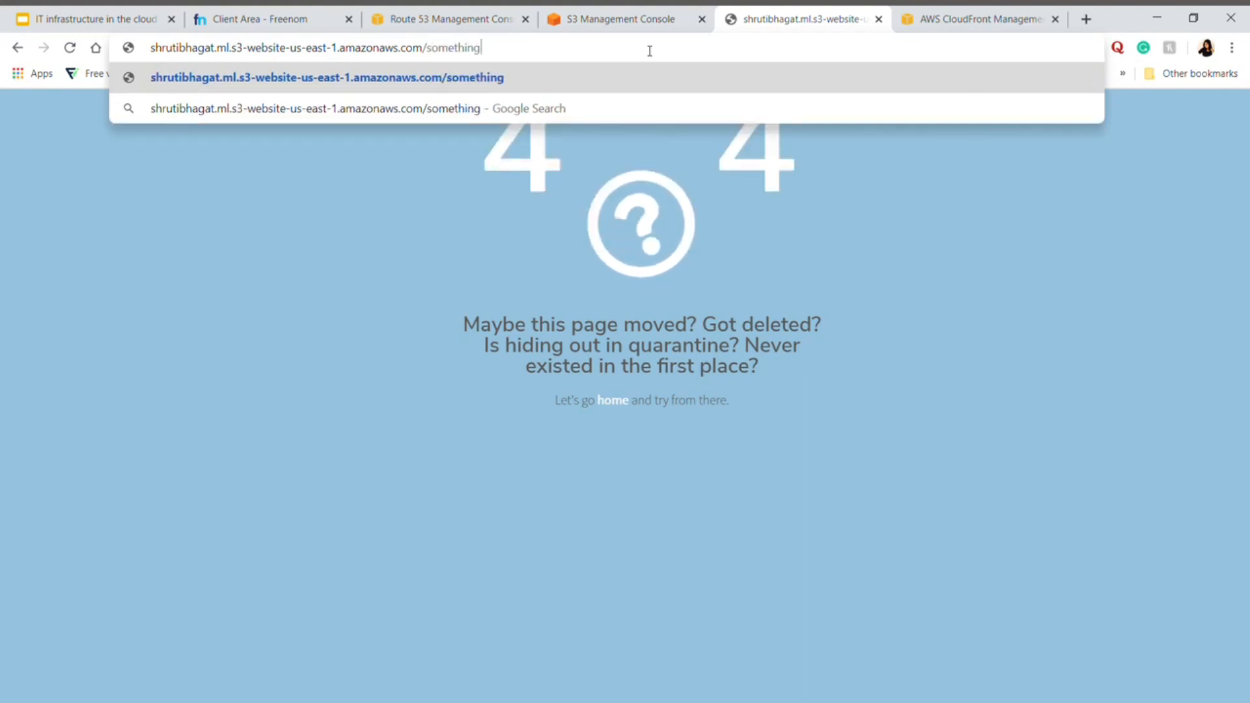
pyautogui.press('Return')
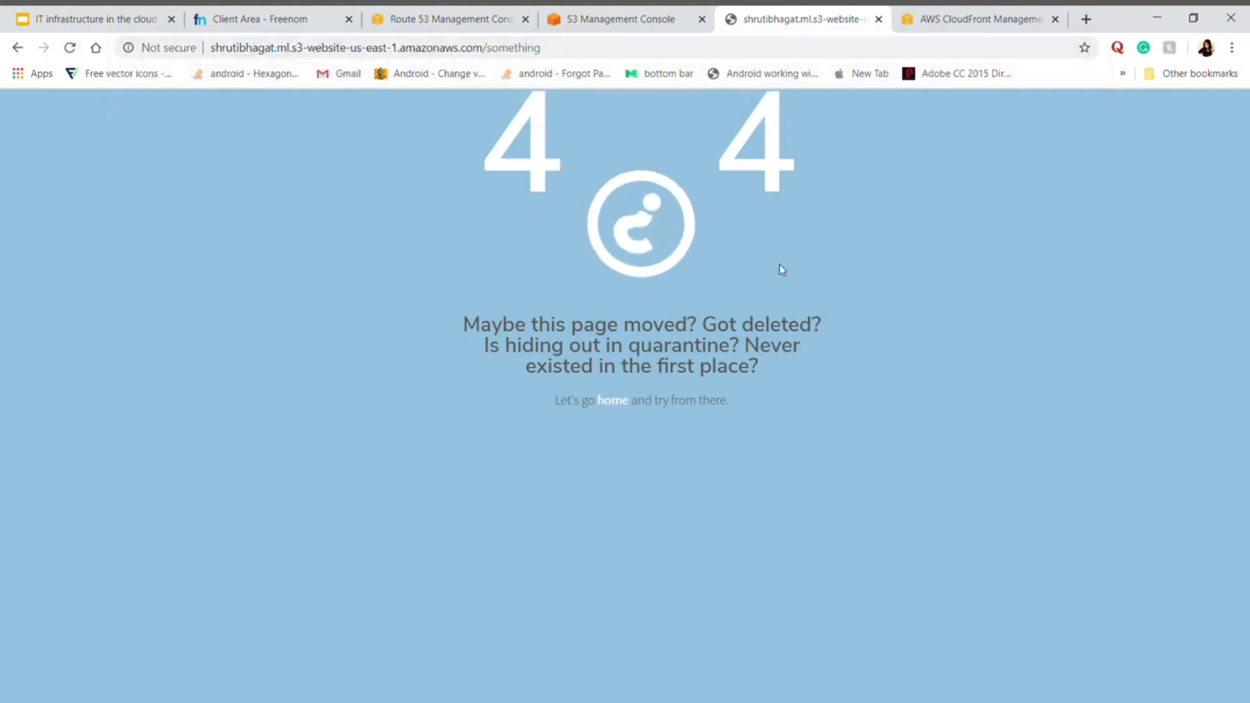
# - Return to the Home page through the error page's home link and view its Top Reasons to Choose Us section
pyautogui.click(618, 402)
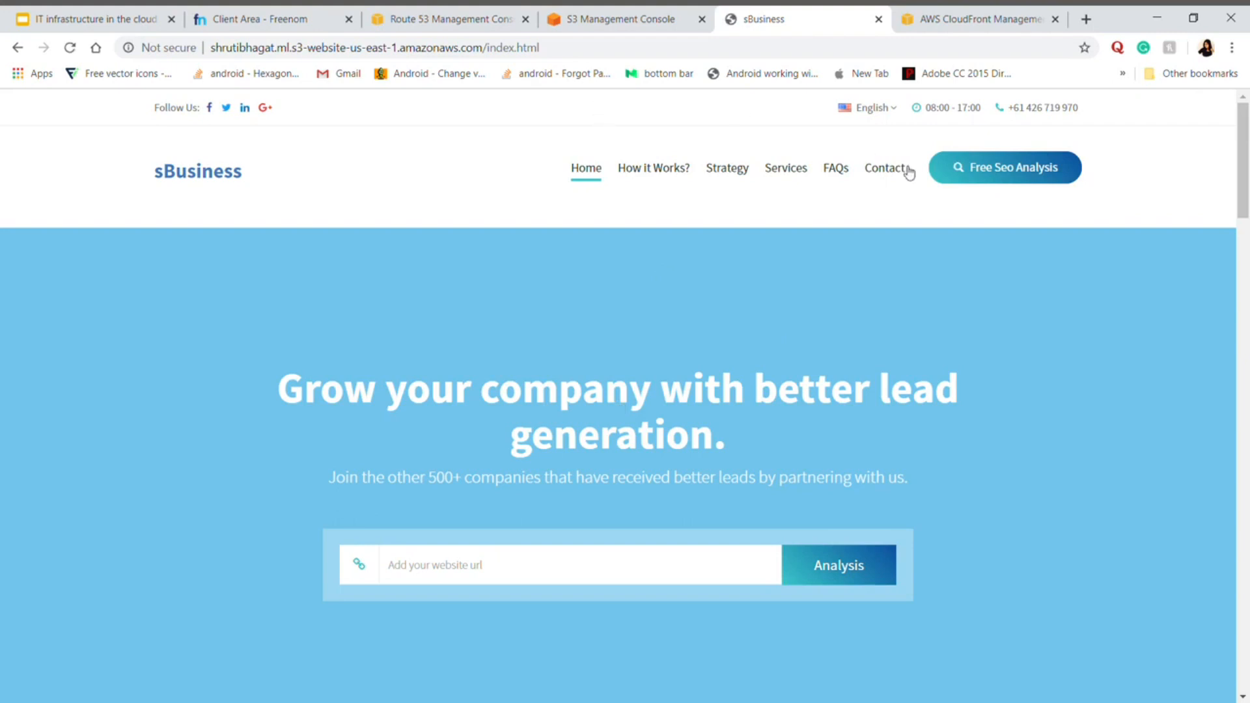
pyautogui.scroll(-5, 612, 340)
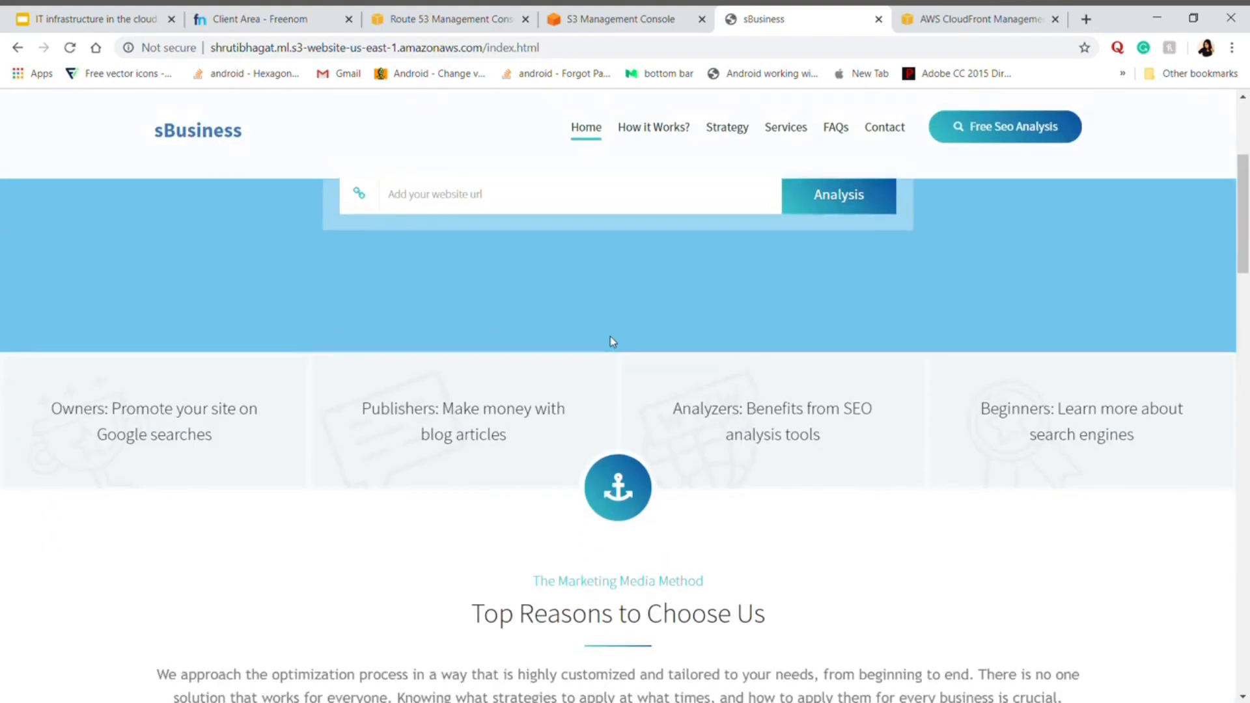
pyautogui.scroll(-5, 776, 455)
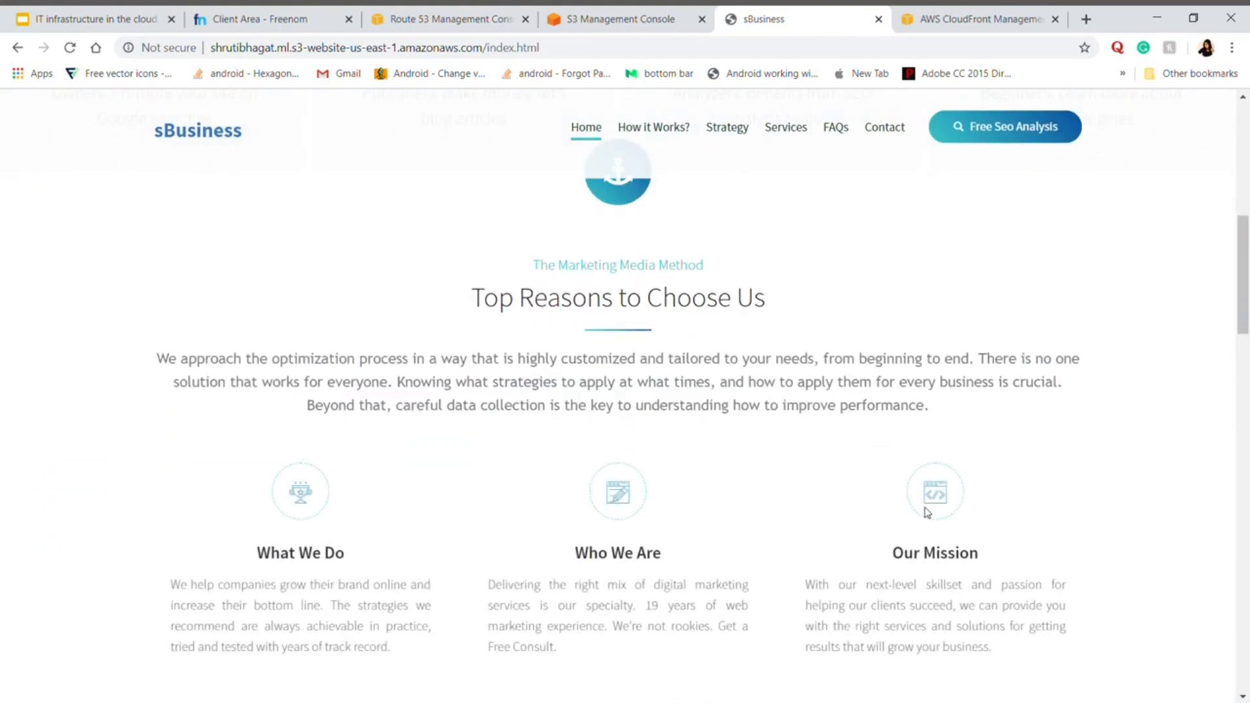
pyautogui.scroll(-5, 1128, 508)
pyautogui.scroll(12, 1128, 508)
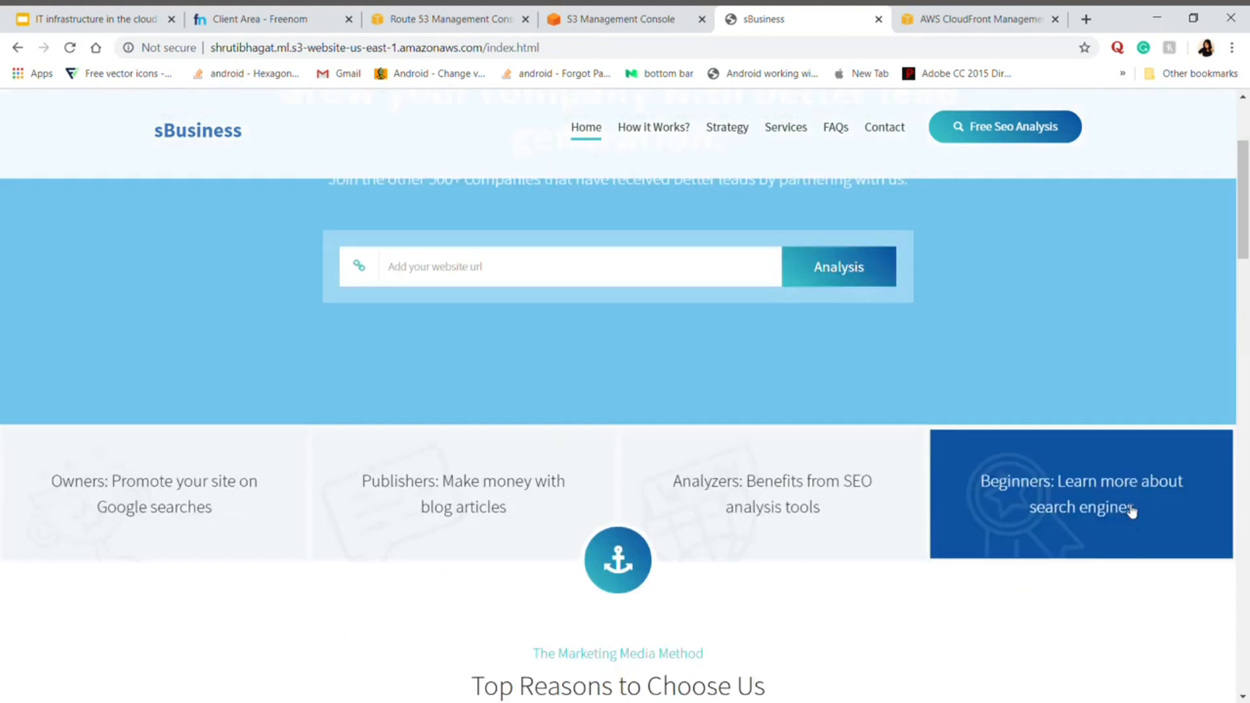